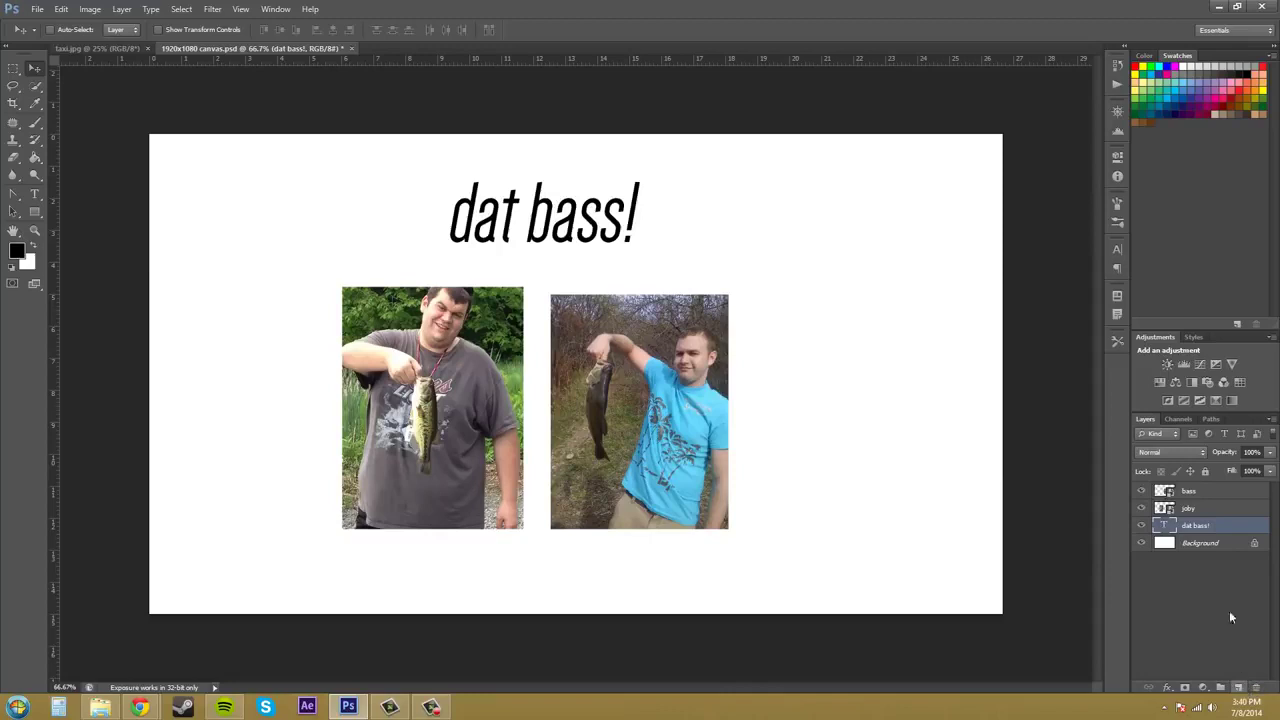
Step: Add a new empty layer above the "dat bass!" text layer and delete it again
{"action": "left_click", "coordinate": [1221, 688]}
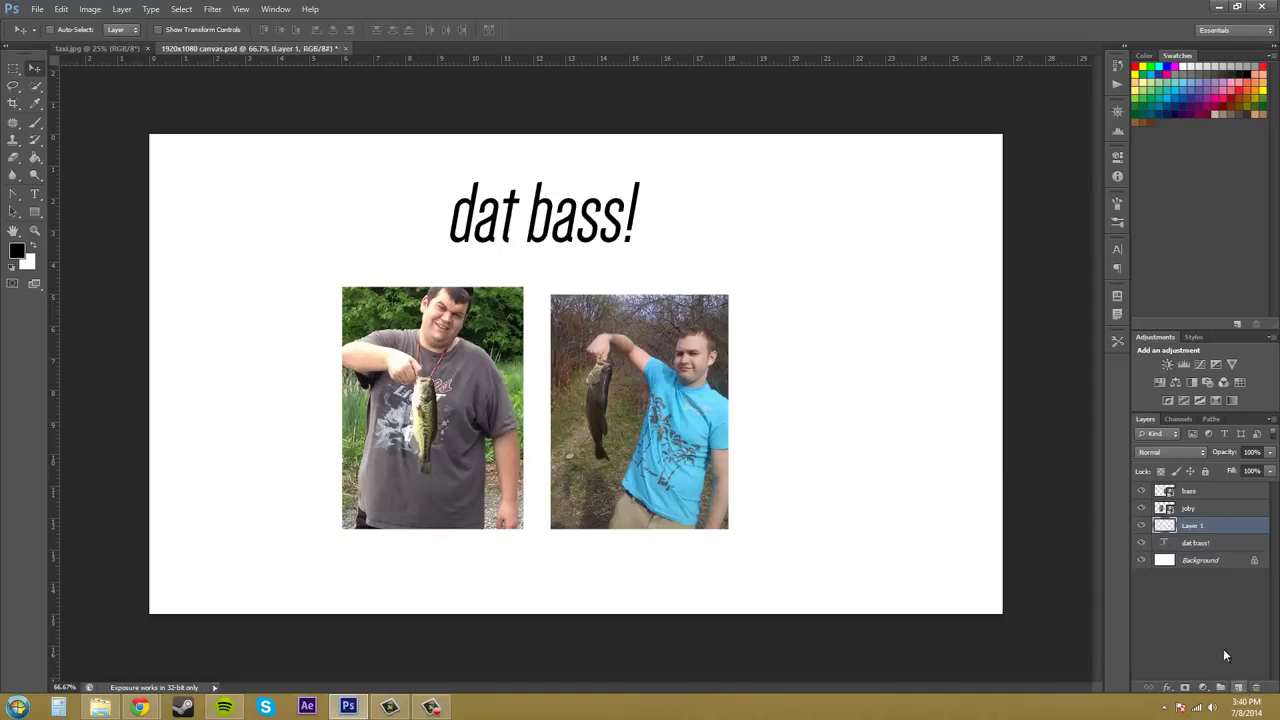
{"action": "left_click", "coordinate": [1193, 527]}
{"action": "left_click", "coordinate": [1208, 608]}
{"action": "left_click", "coordinate": [1210, 527]}
{"action": "key", "text": "Delete"}
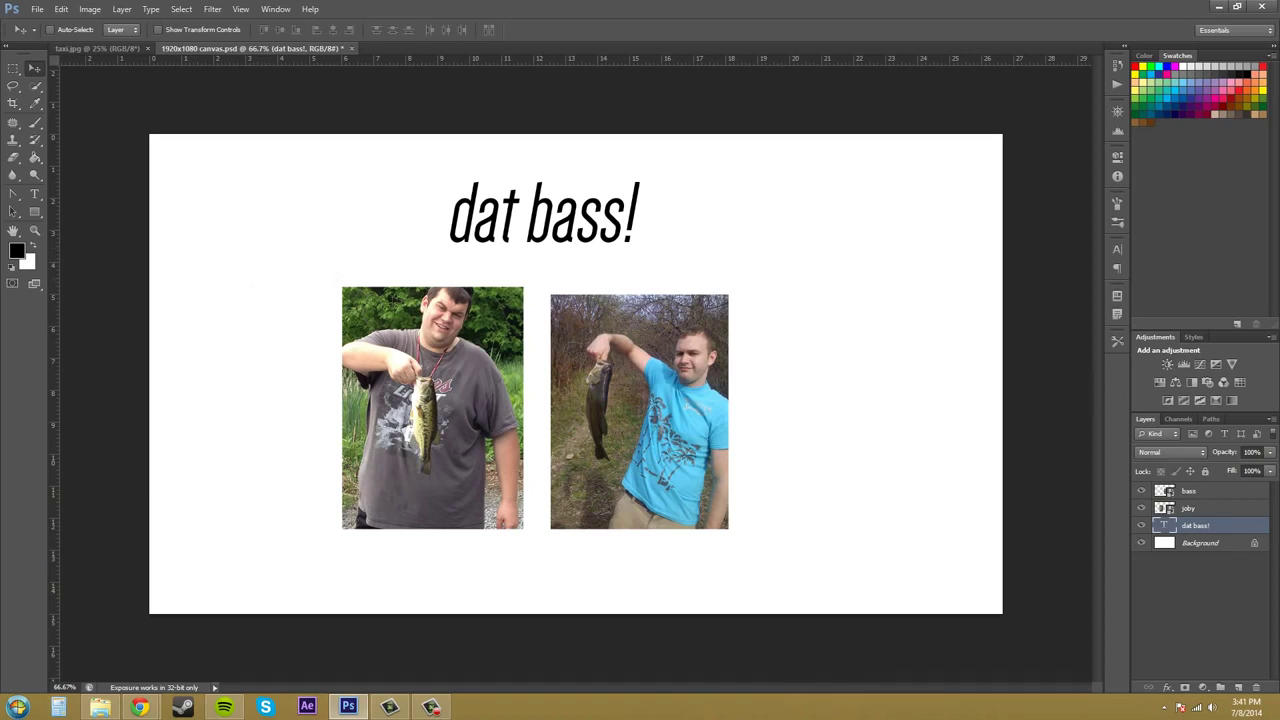
Step: Place the bucky_so_happy image from the Images folder, scaled to about 48%, beside the blue-shirt photo
{"action": "left_click", "coordinate": [431, 707]}
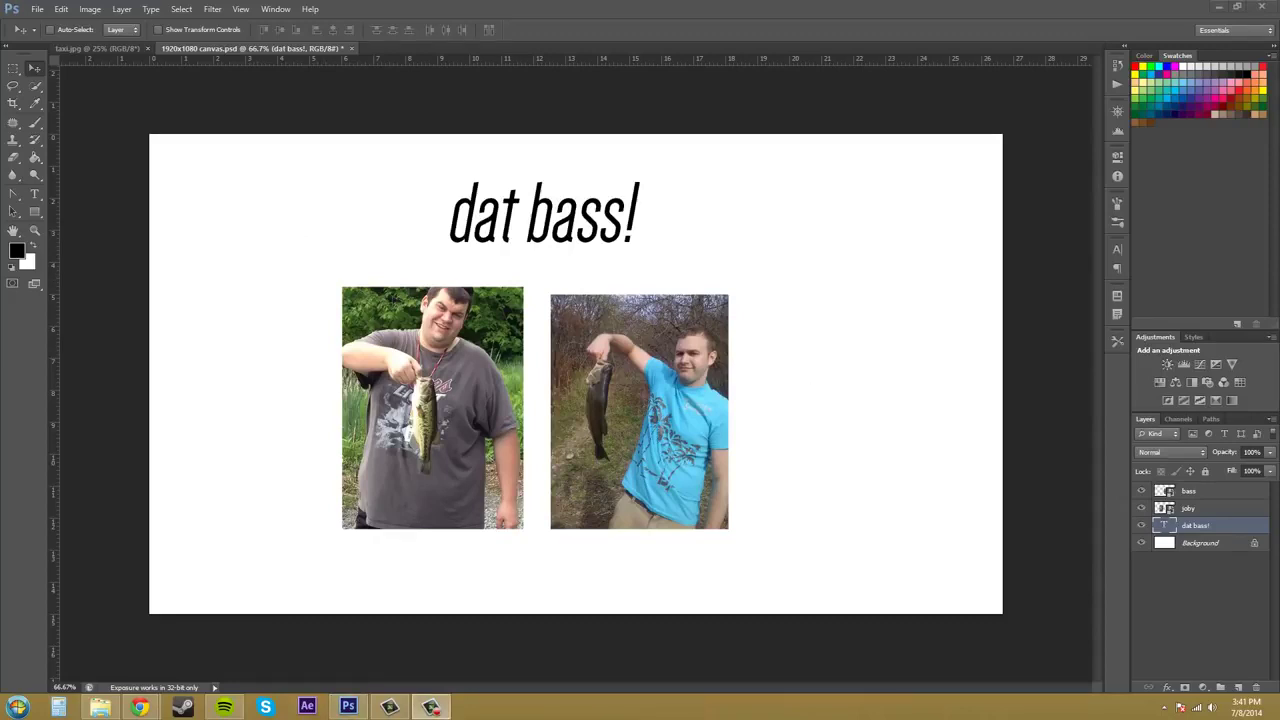
{"action": "left_click_drag", "start_coordinate": [1279, 58], "coordinate": [1224, 102]}
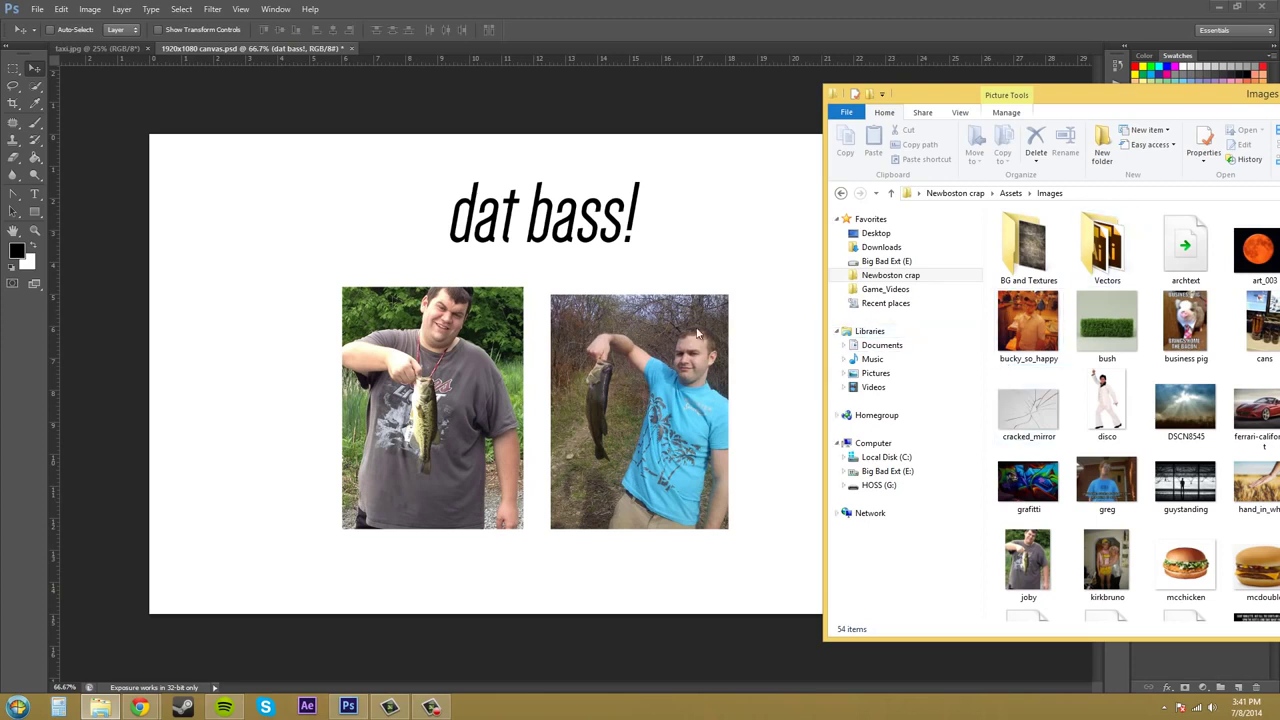
{"action": "left_click_drag", "start_coordinate": [1047, 320], "coordinate": [938, 287]}
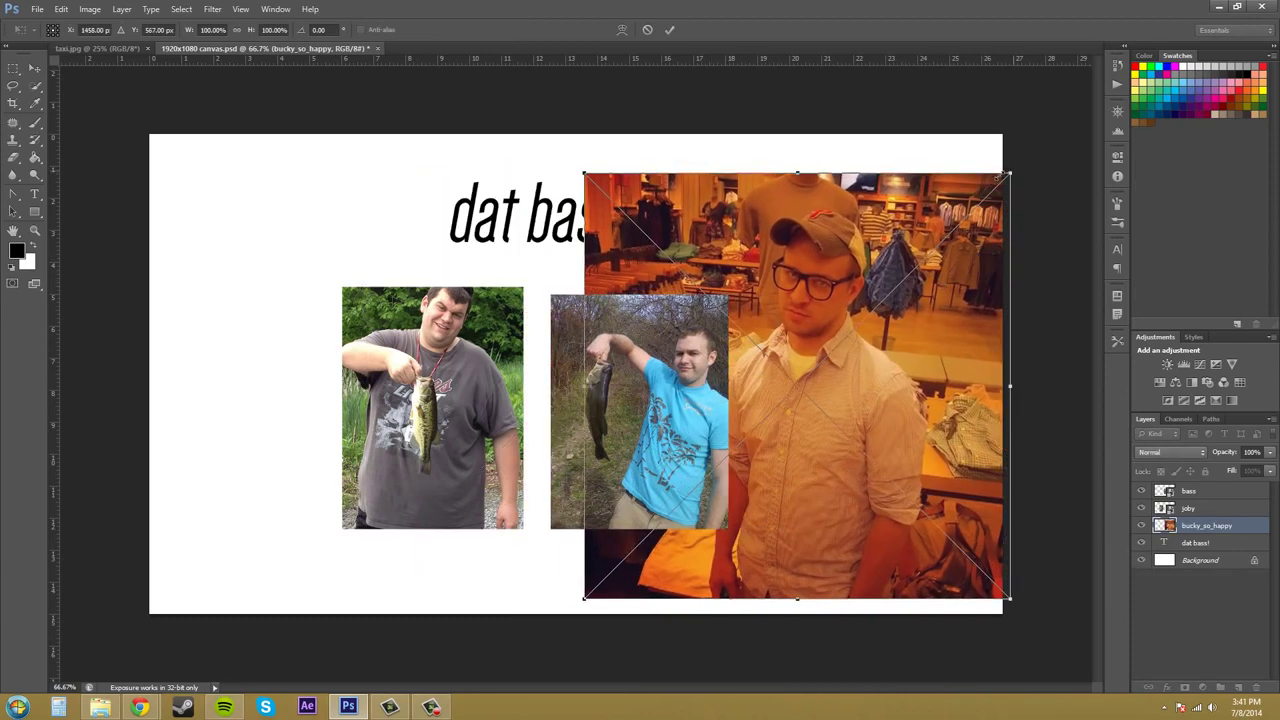
{"action": "left_click_drag", "start_coordinate": [1002, 176], "coordinate": [741, 344]}
{"action": "left_click_drag", "start_coordinate": [757, 478], "coordinate": [917, 390]}
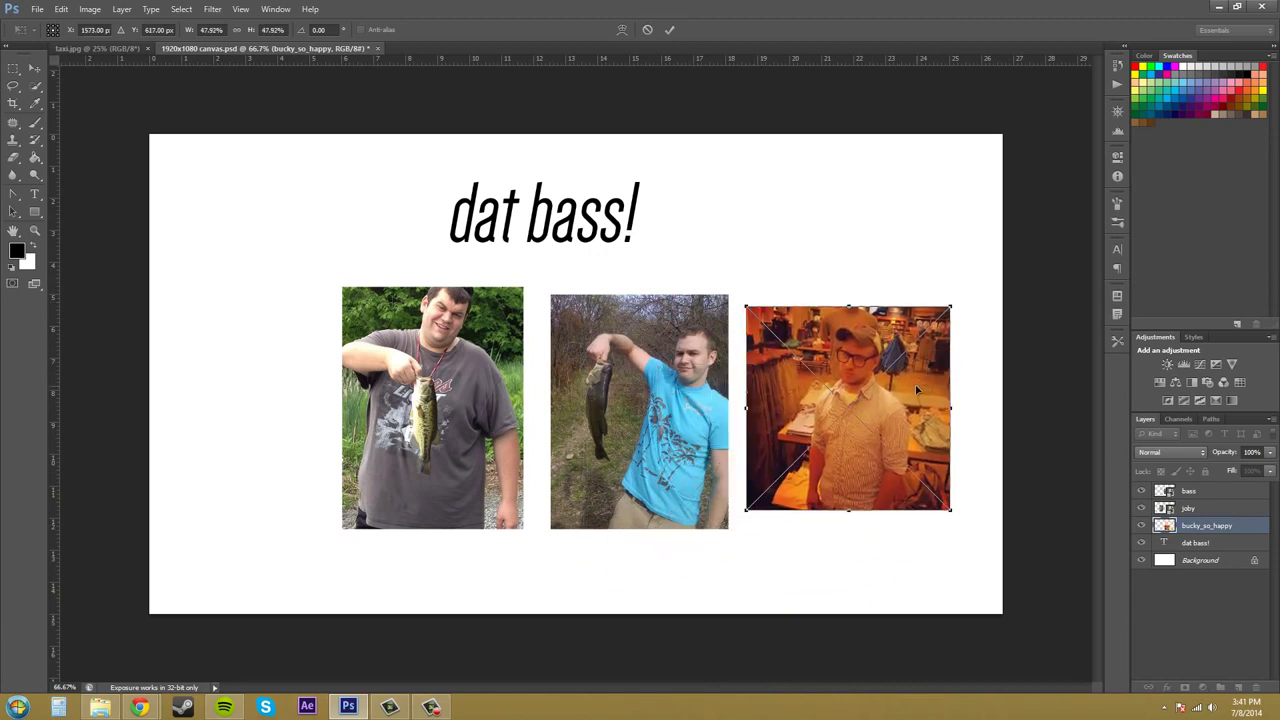
{"action": "key", "text": "Return"}
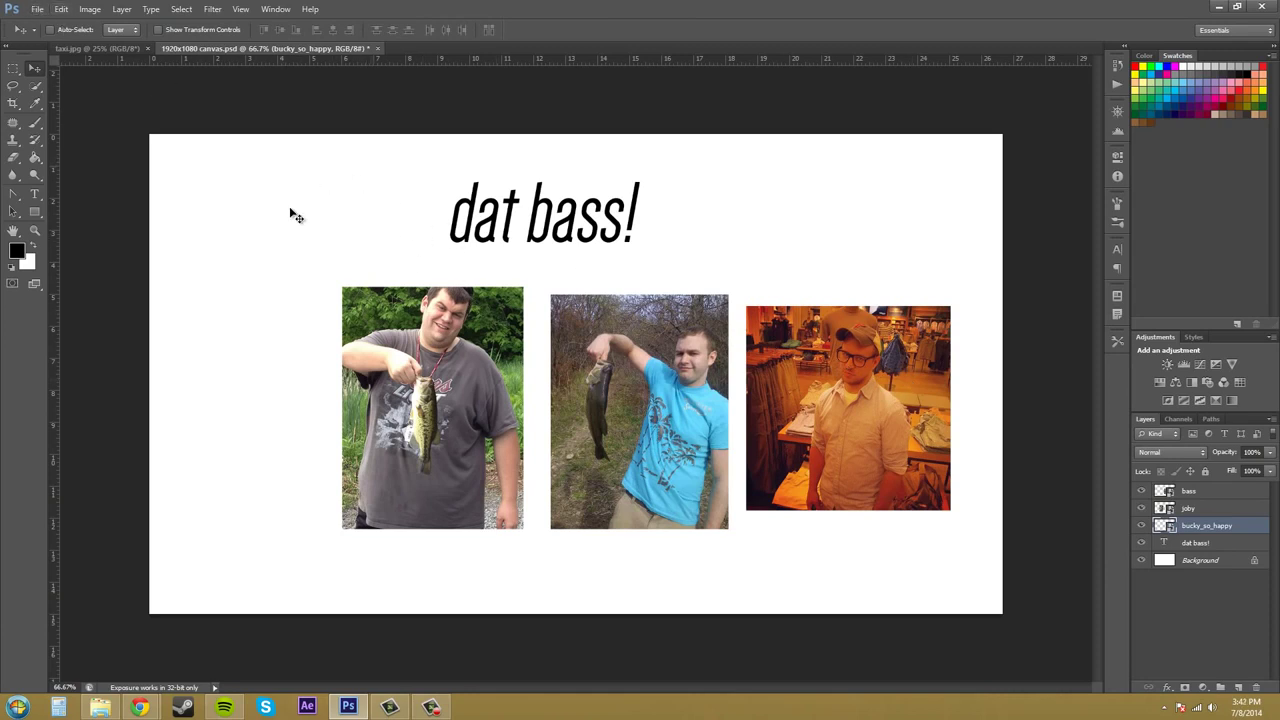
Step: Place the business pig image in the canvas's upper-left area, keeping its original size
{"action": "left_click", "coordinate": [1189, 627]}
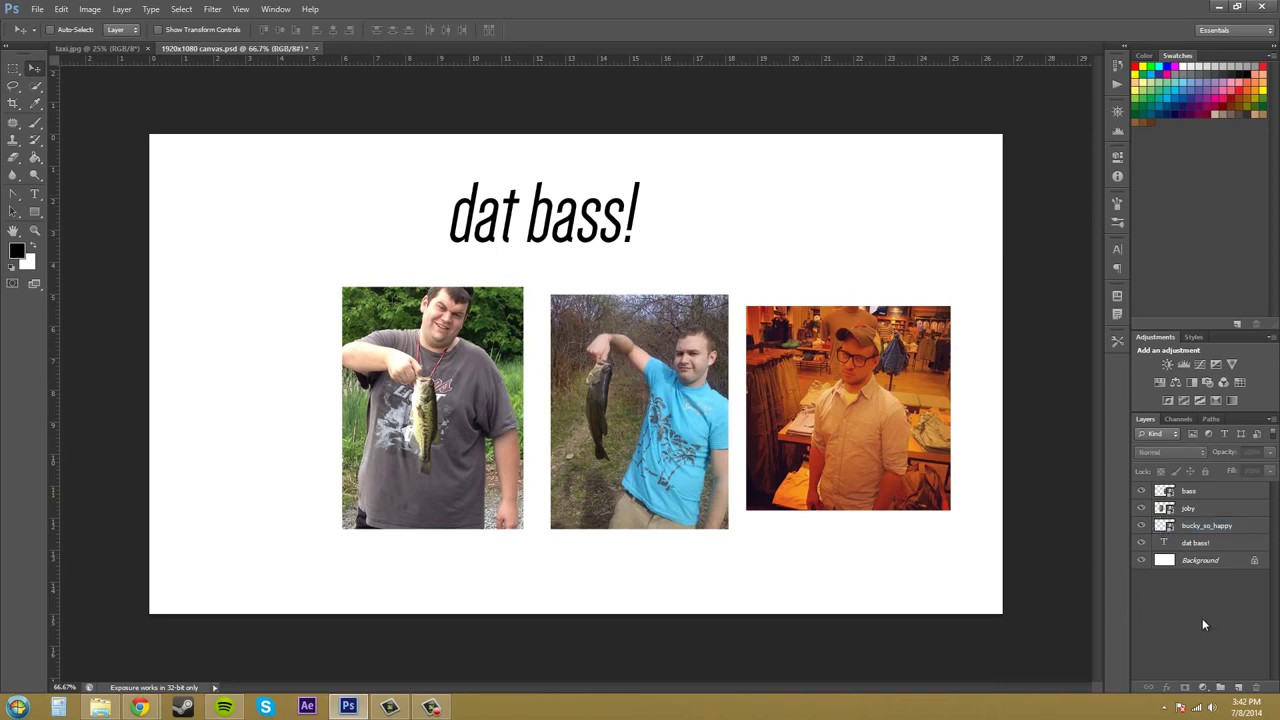
{"action": "left_click", "coordinate": [39, 10]}
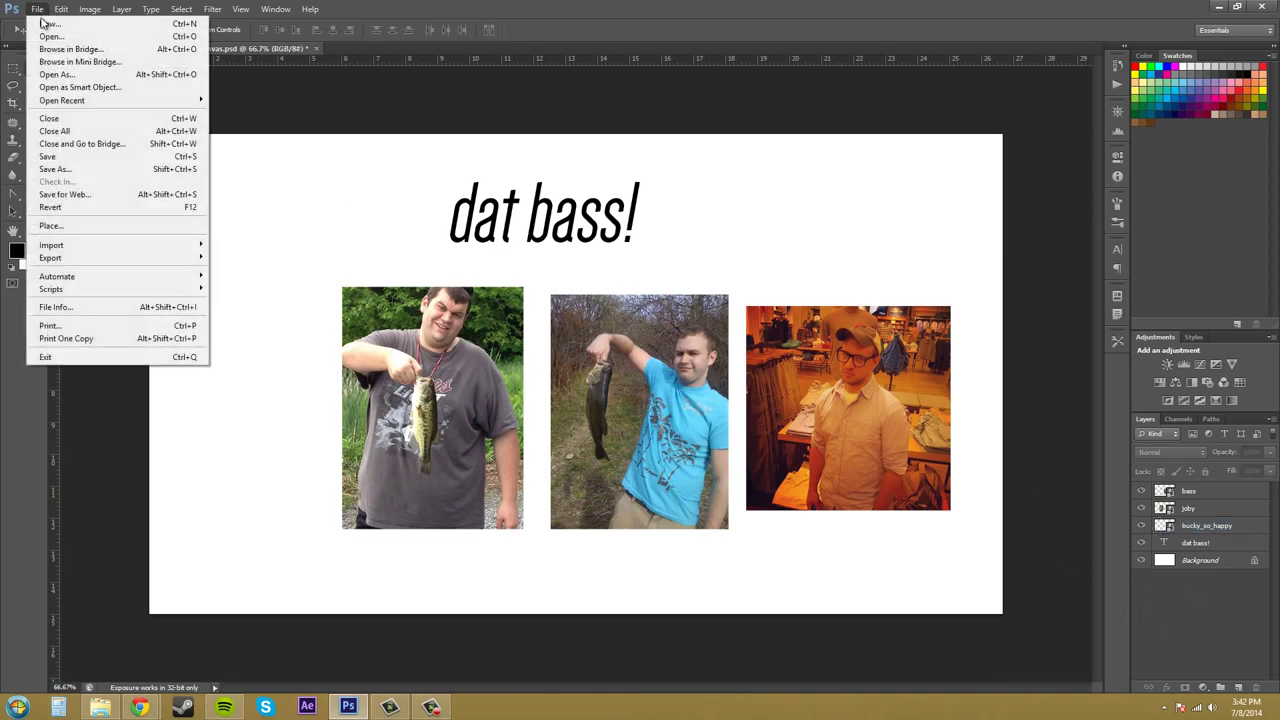
{"action": "left_click", "coordinate": [86, 227]}
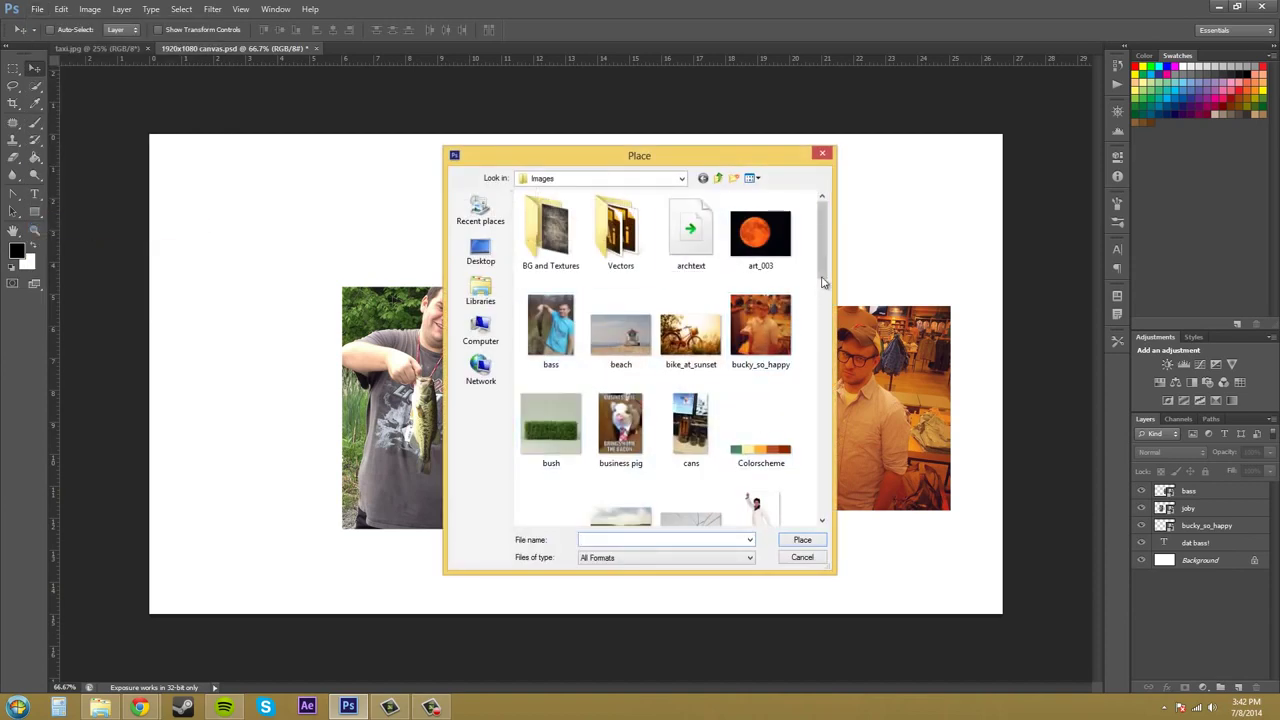
{"action": "double_click", "coordinate": [620, 418]}
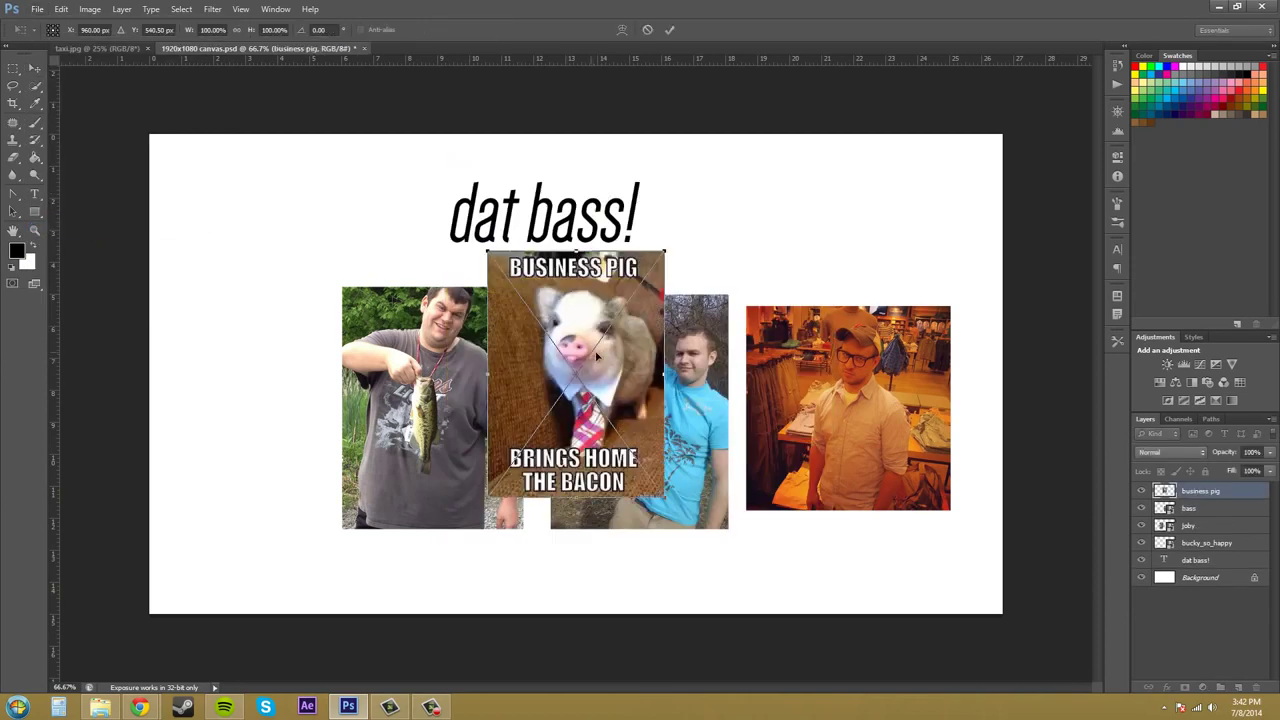
{"action": "left_click_drag", "start_coordinate": [597, 355], "coordinate": [292, 276]}
{"action": "key", "text": "Return"}
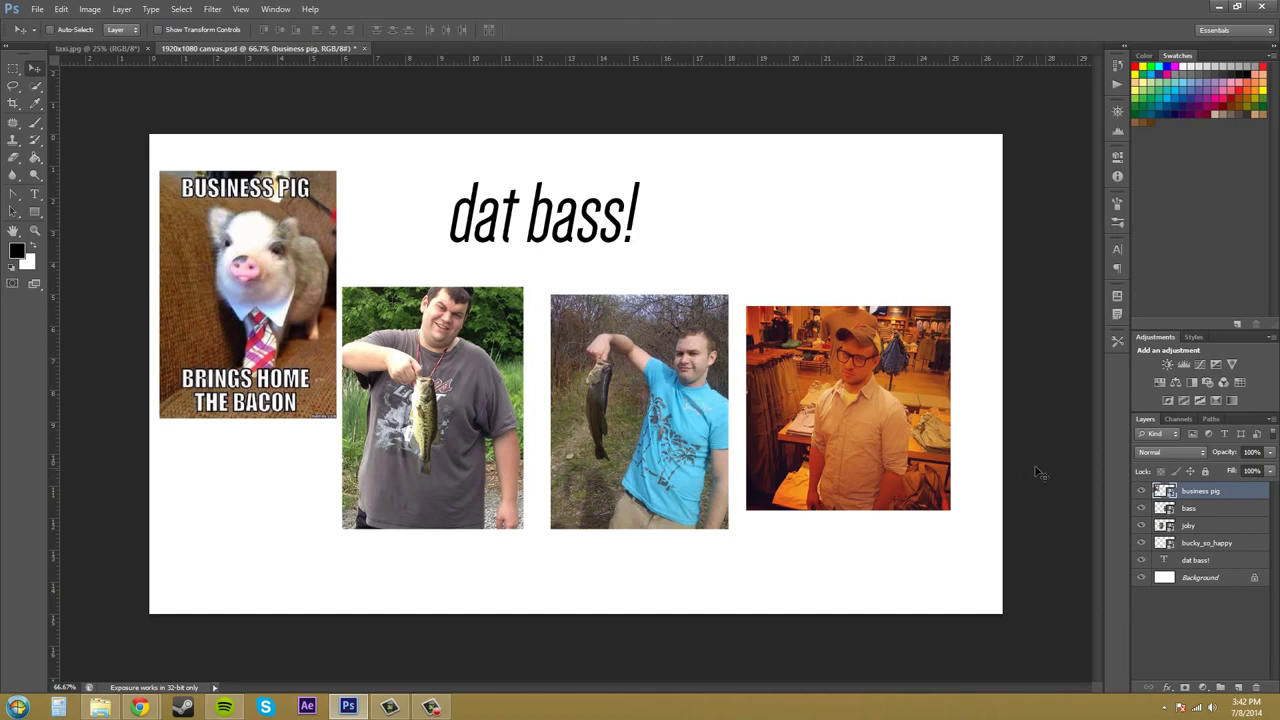
Step: Reorder the image layers from top down as business pig, bucky_so_happy, bass and the grey-shirt photo
{"action": "left_click", "coordinate": [1214, 627]}
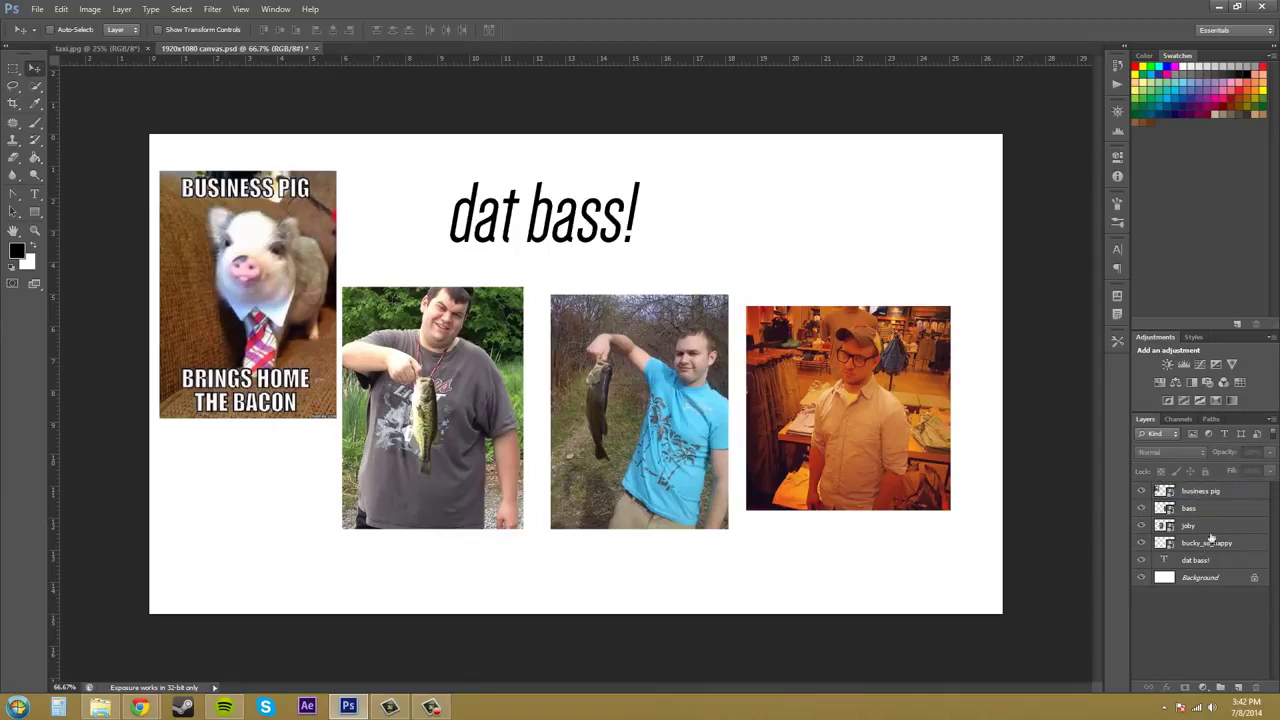
{"action": "left_click", "coordinate": [1218, 497]}
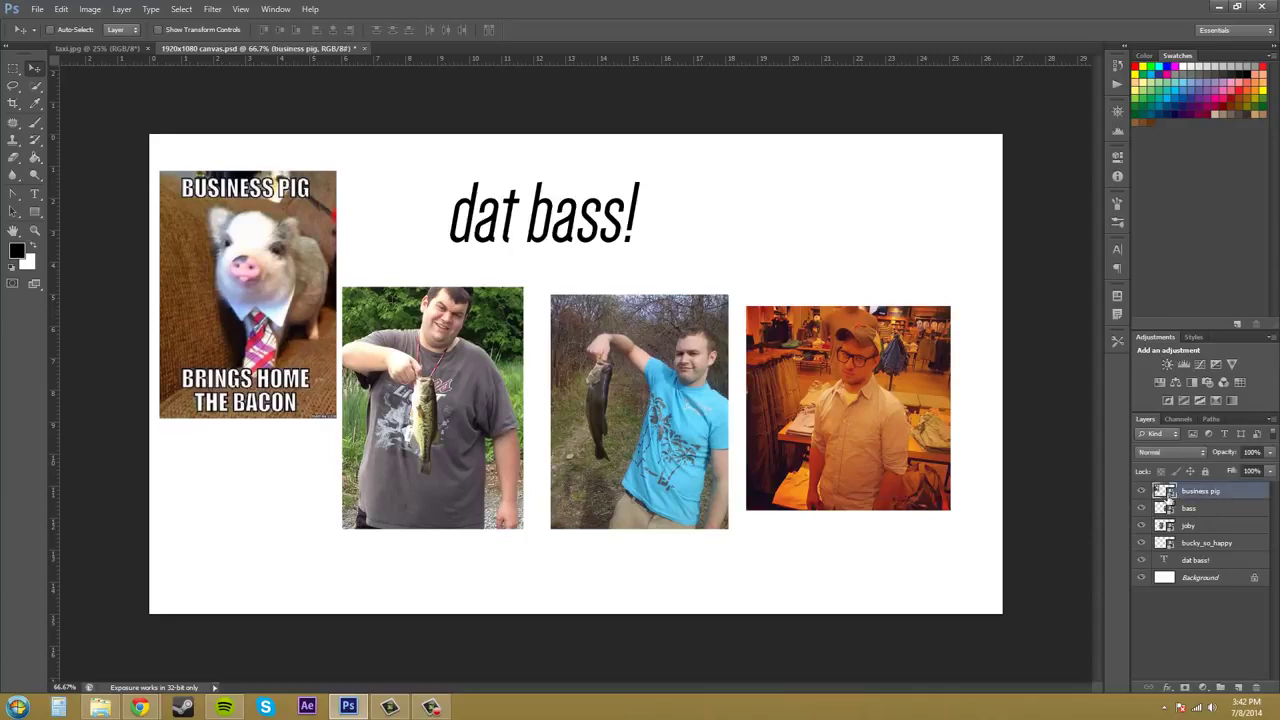
{"action": "left_click_drag", "start_coordinate": [1217, 497], "coordinate": [1202, 525]}
{"action": "left_click", "coordinate": [1210, 531]}
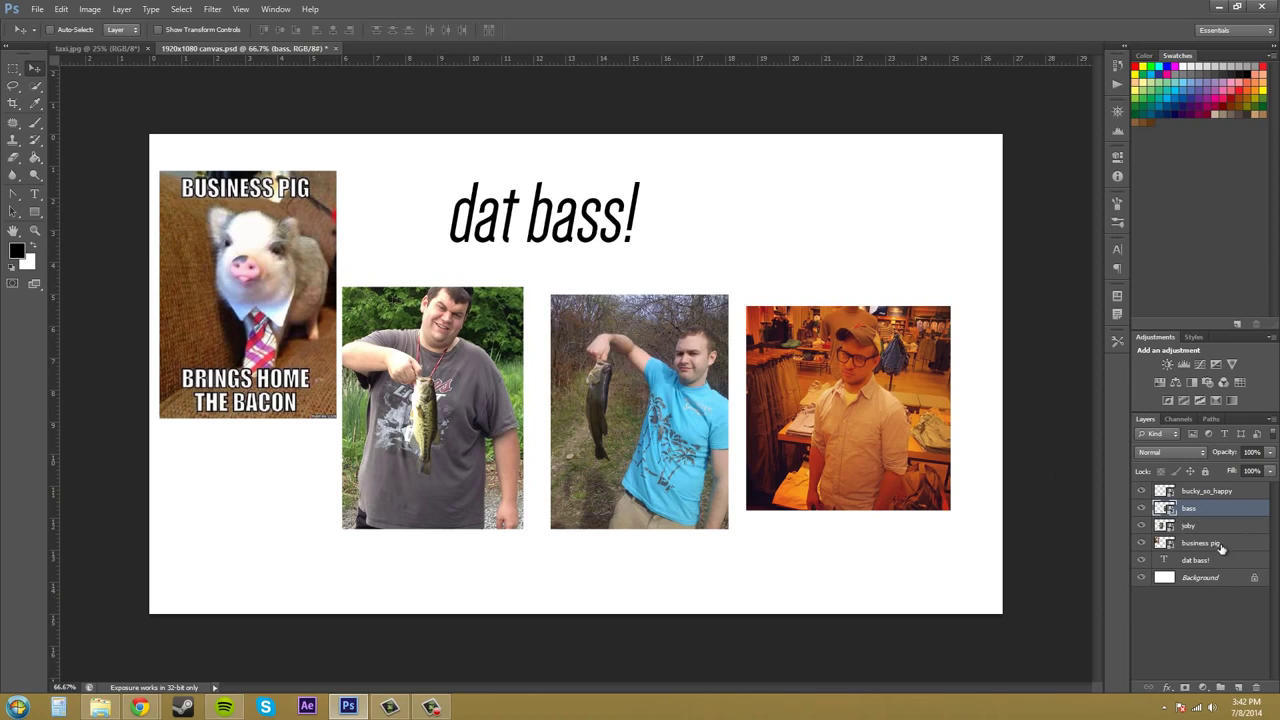
{"action": "left_click_drag", "start_coordinate": [1220, 542], "coordinate": [1225, 491]}
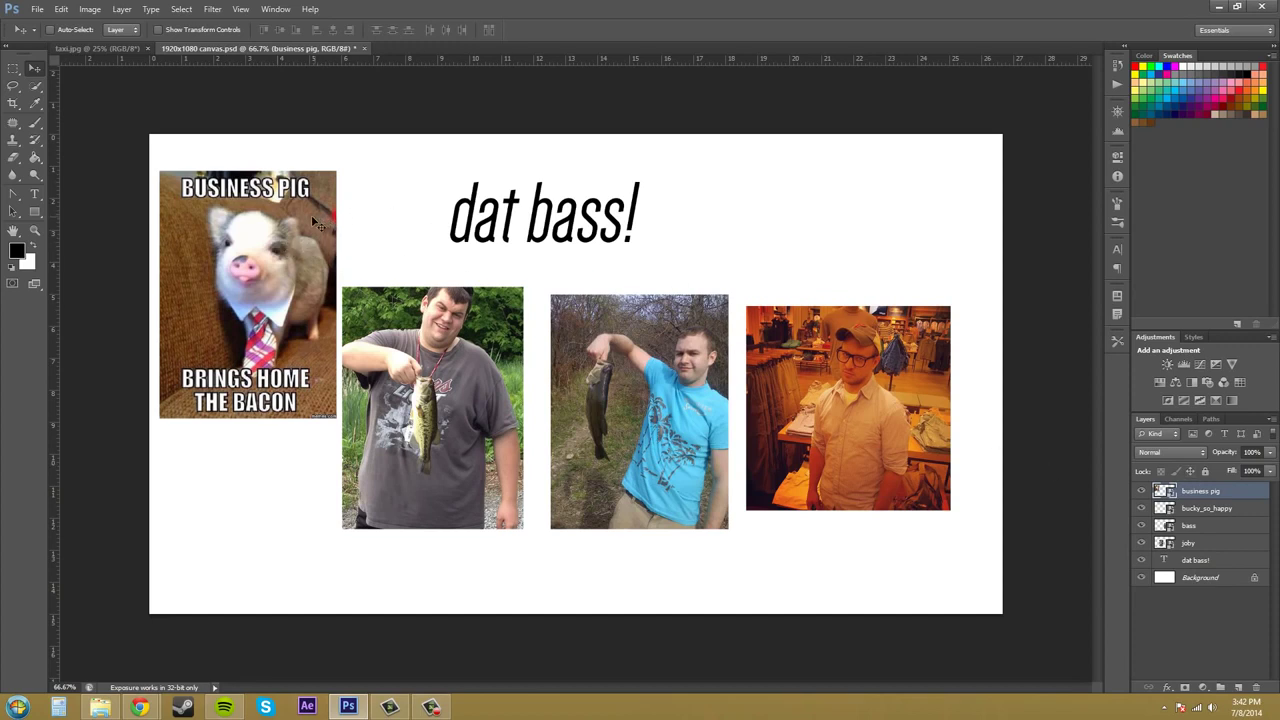
Step: Overlap the business pig image with the grey-shirt photo, and raise that photo's layer to the top and back below bass
{"action": "mouse_move", "coordinate": [314, 217]}
{"action": "left_mouse_down"}
{"action": "mouse_move", "coordinate": [402, 256]}
{"action": "mouse_move", "coordinate": [409, 276]}
{"action": "mouse_move", "coordinate": [353, 278]}
{"action": "mouse_move", "coordinate": [306, 235]}
{"action": "left_mouse_up"}
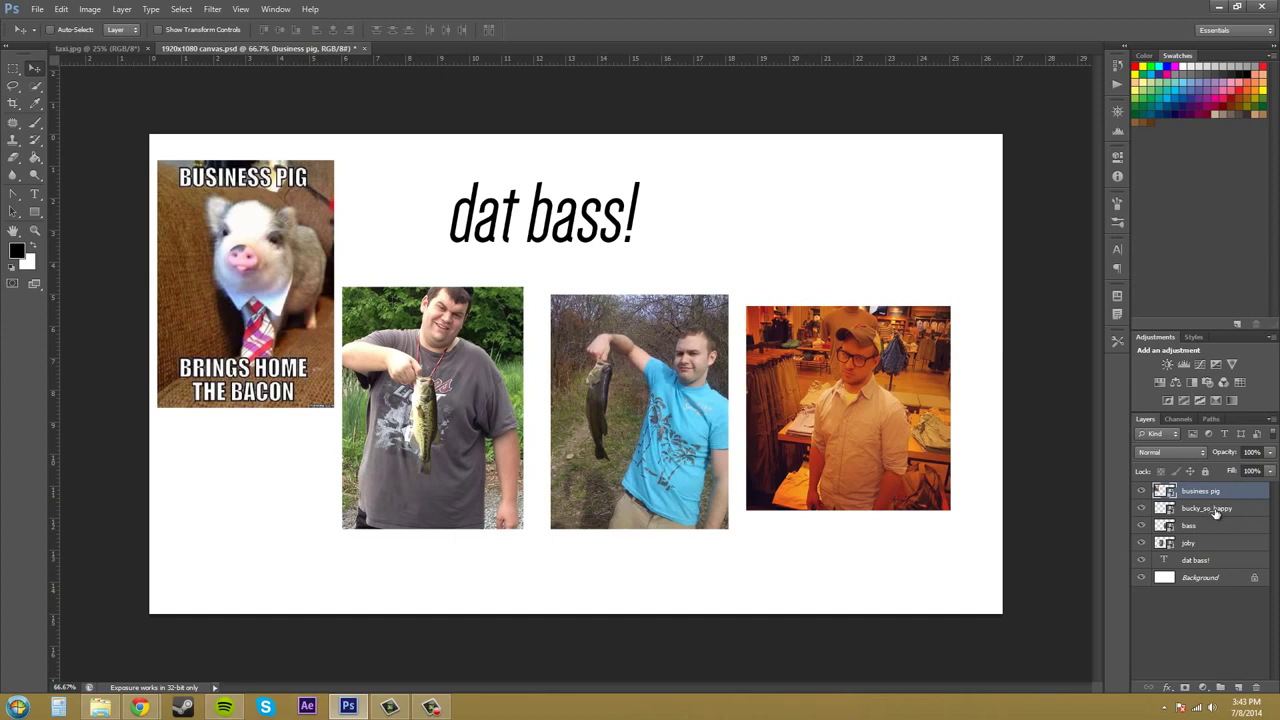
{"action": "left_click_drag", "start_coordinate": [262, 256], "coordinate": [332, 308]}
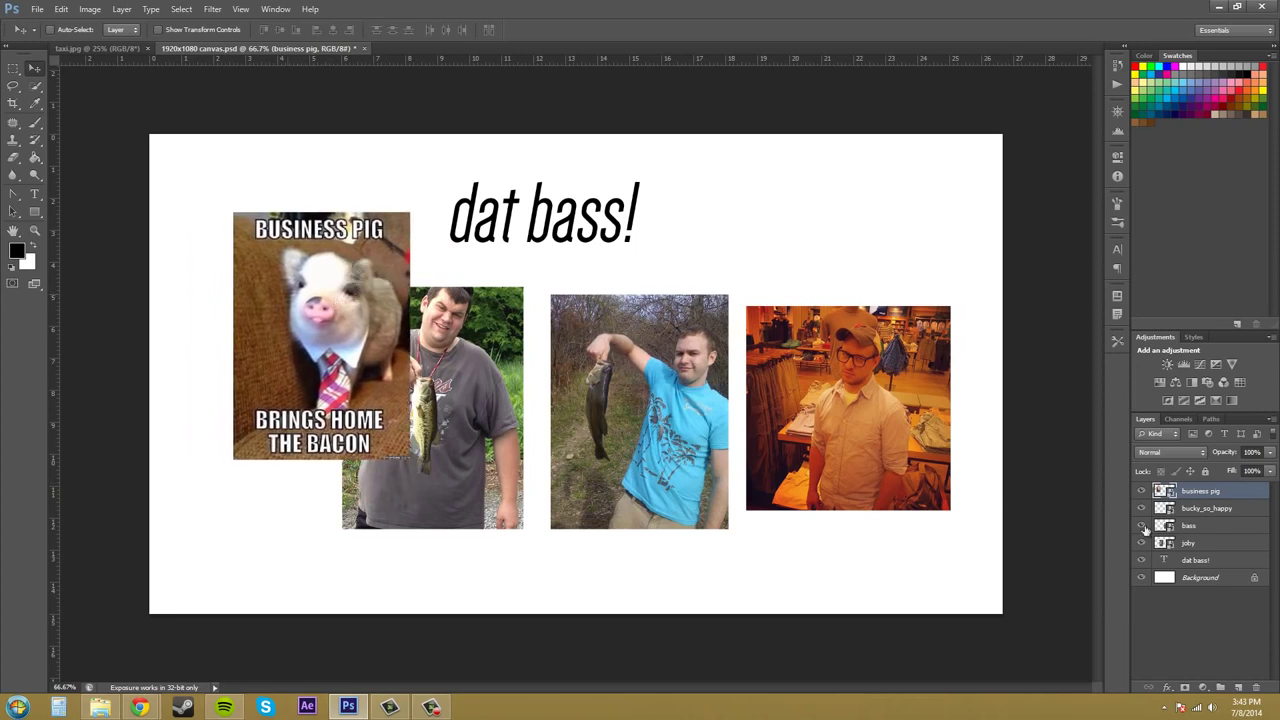
{"action": "left_click_drag", "start_coordinate": [1207, 545], "coordinate": [1205, 486]}
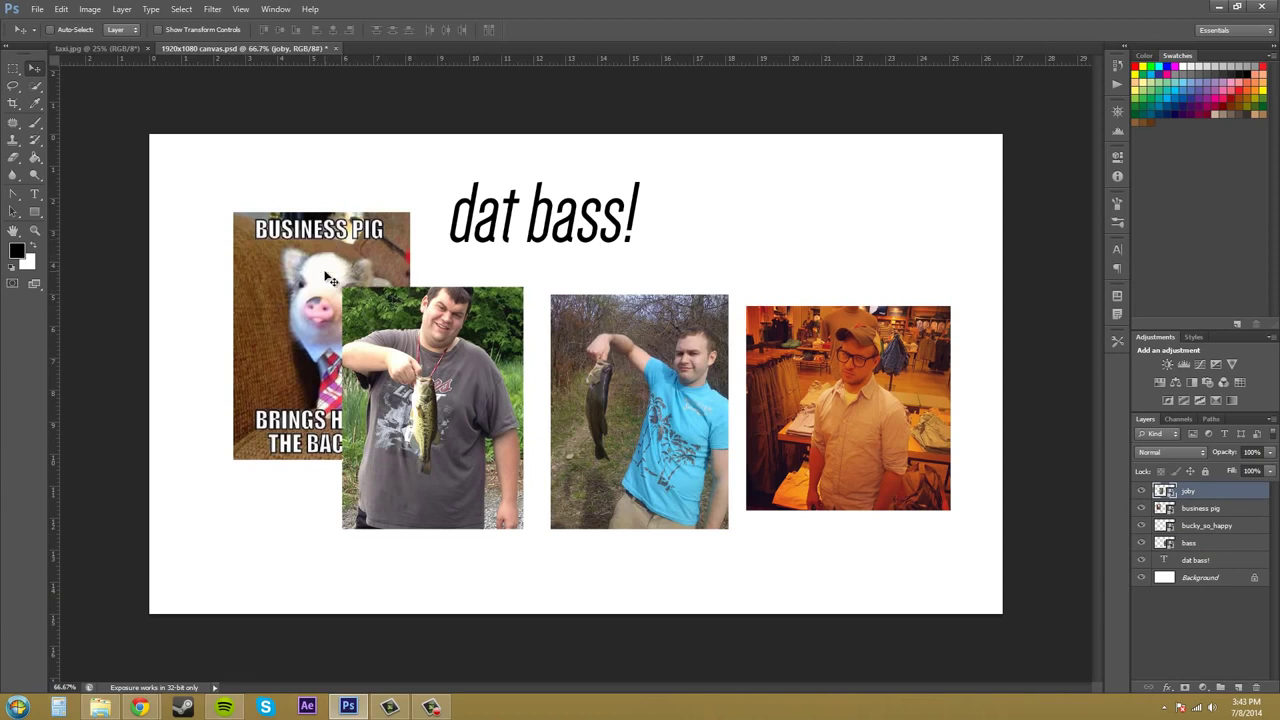
{"action": "left_click_drag", "start_coordinate": [1238, 501], "coordinate": [1226, 553]}
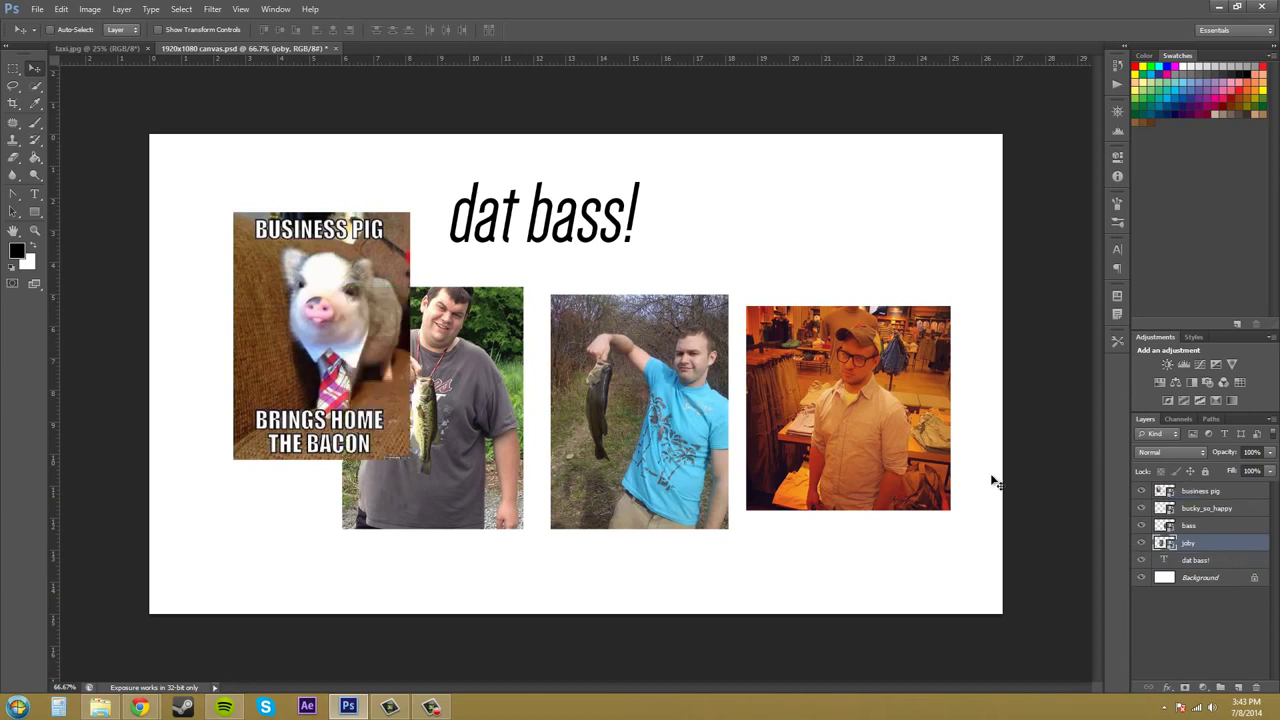
Step: Shift the grey-shirt photo slightly toward the blue-shirt photo and move the business pig image clear of it
{"action": "mouse_move", "coordinate": [362, 344]}
{"action": "left_mouse_down"}
{"action": "mouse_move", "coordinate": [314, 310]}
{"action": "mouse_move", "coordinate": [374, 352]}
{"action": "left_mouse_up"}
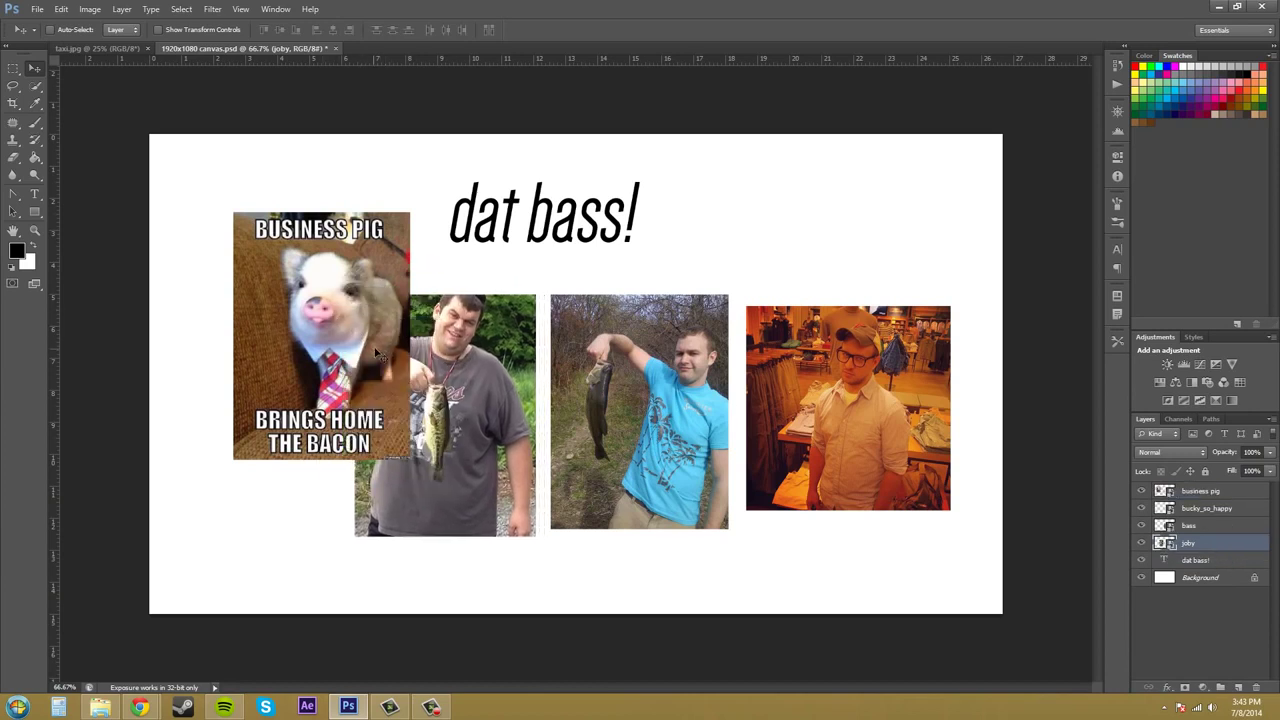
{"action": "left_click", "coordinate": [1226, 494]}
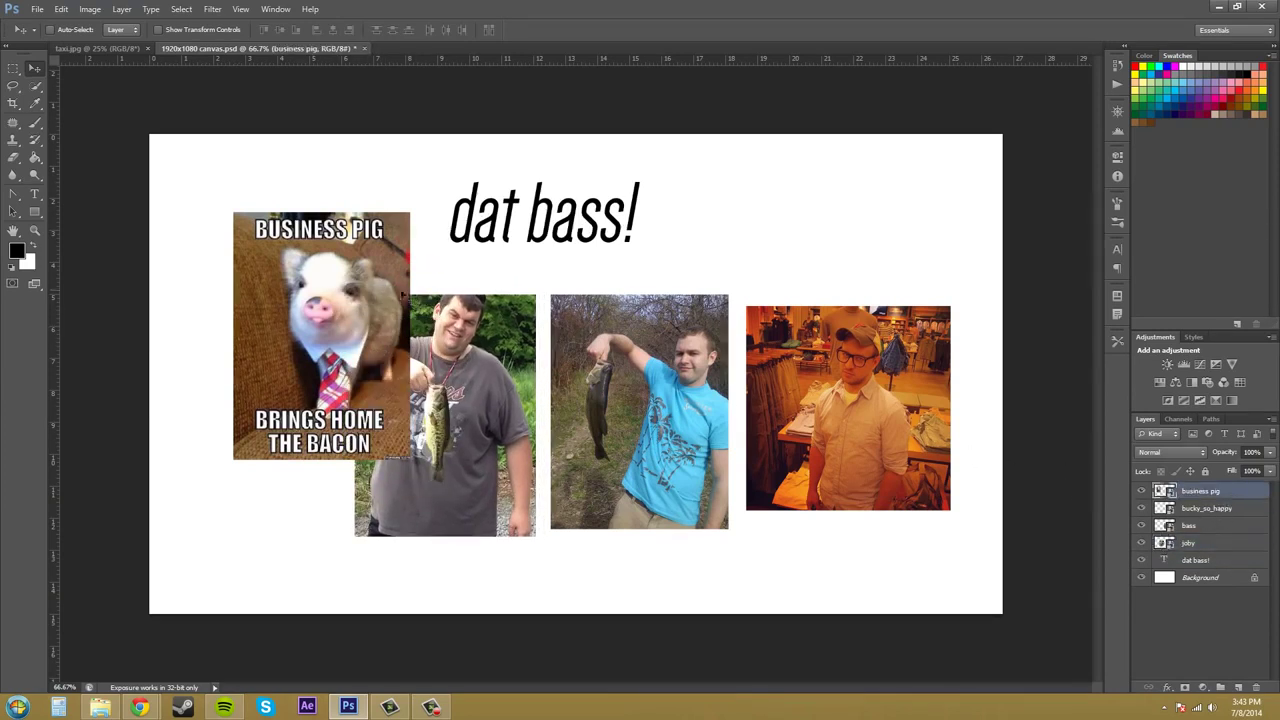
{"action": "left_click_drag", "start_coordinate": [357, 292], "coordinate": [292, 245]}
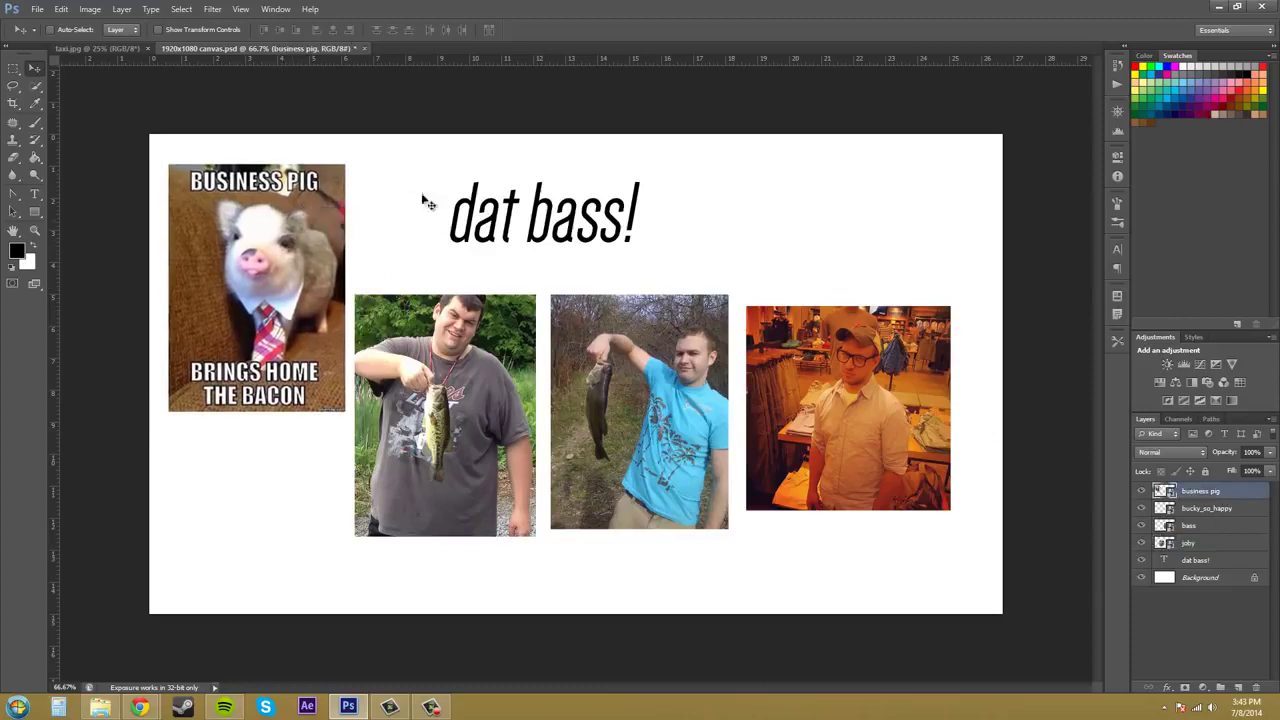
{"action": "key", "text": "F10"}
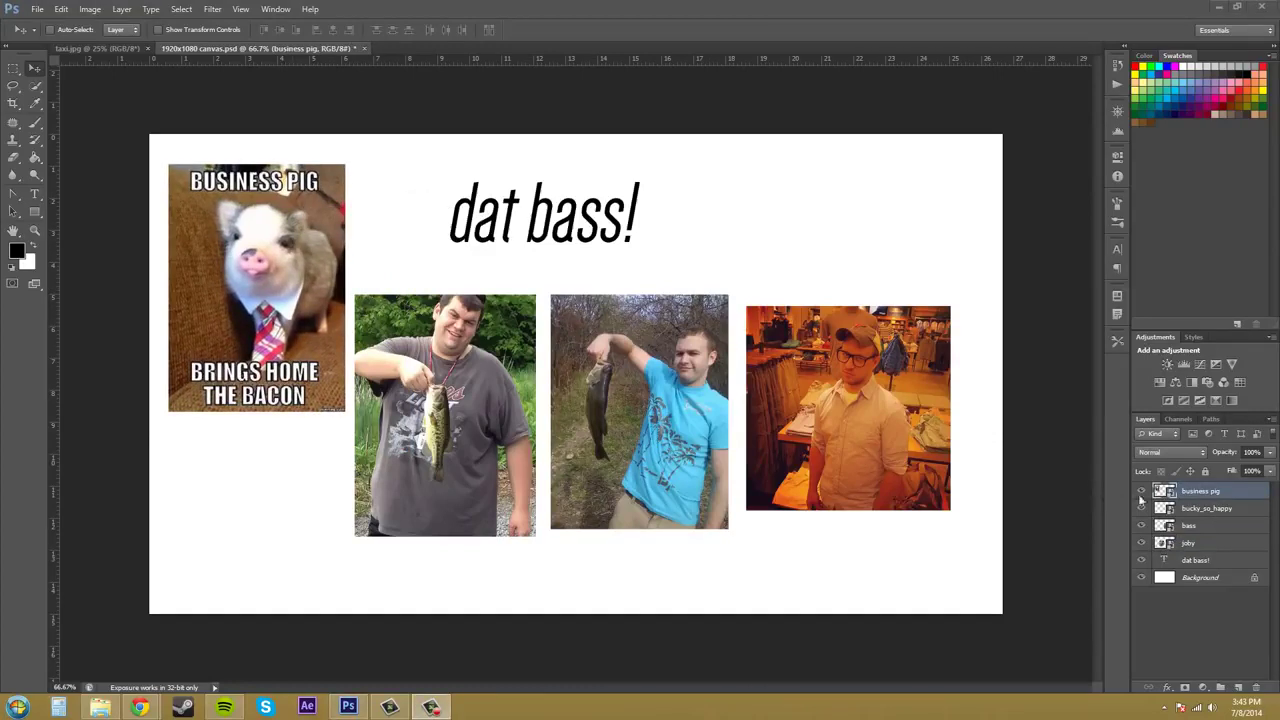
Step: Add the text "Ctrl + [ or ]" near the canvas's lower edge, on a layer above bucky_so_happy
{"action": "left_click", "coordinate": [1222, 509]}
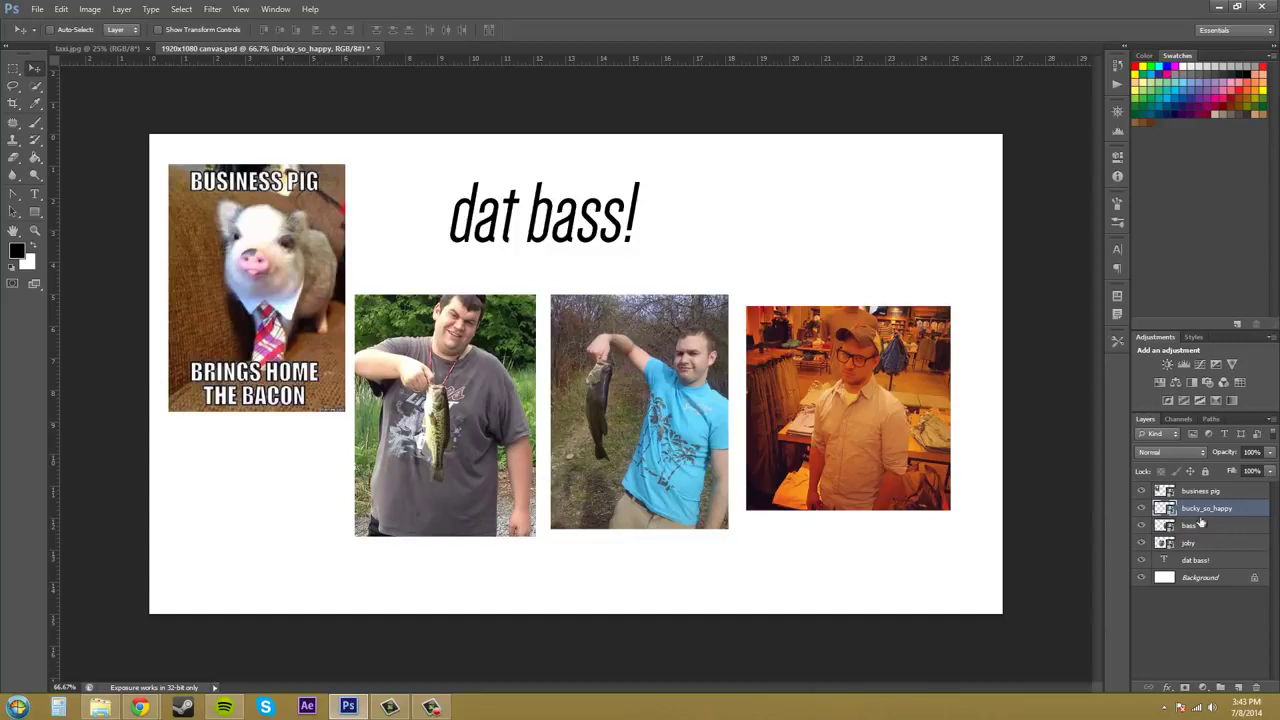
{"action": "left_click", "coordinate": [36, 195]}
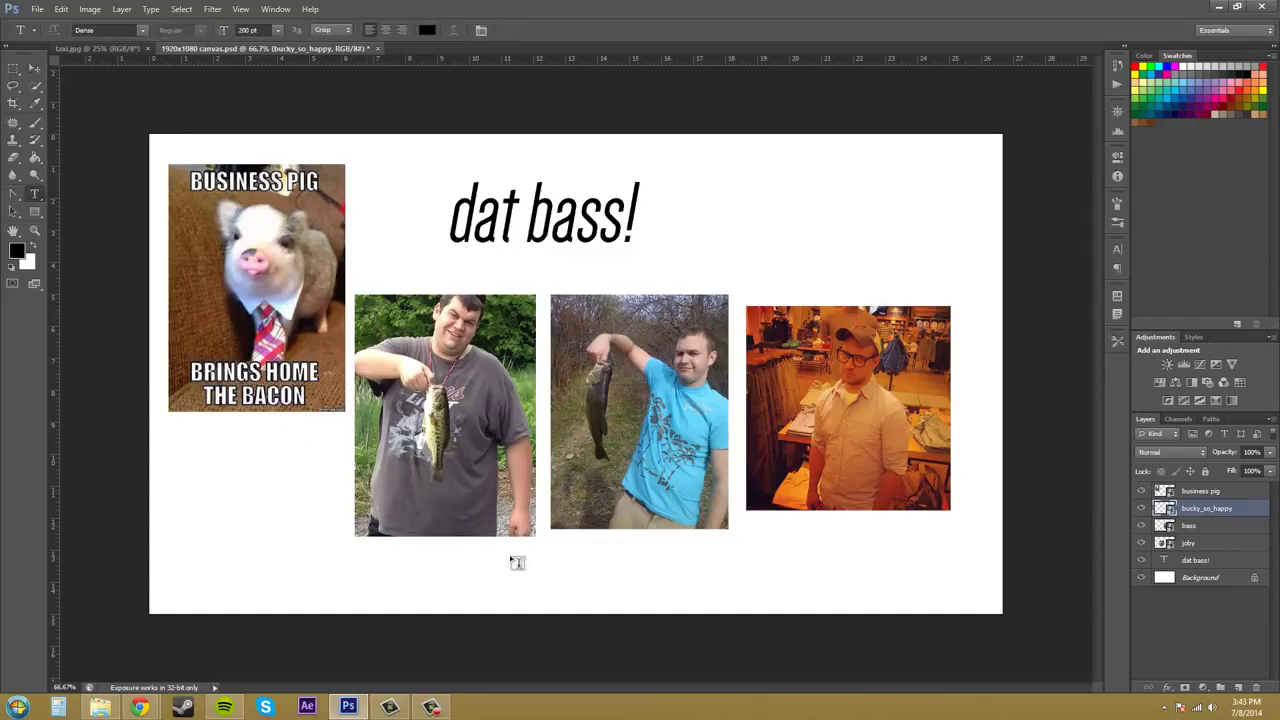
{"action": "left_click", "coordinate": [504, 580]}
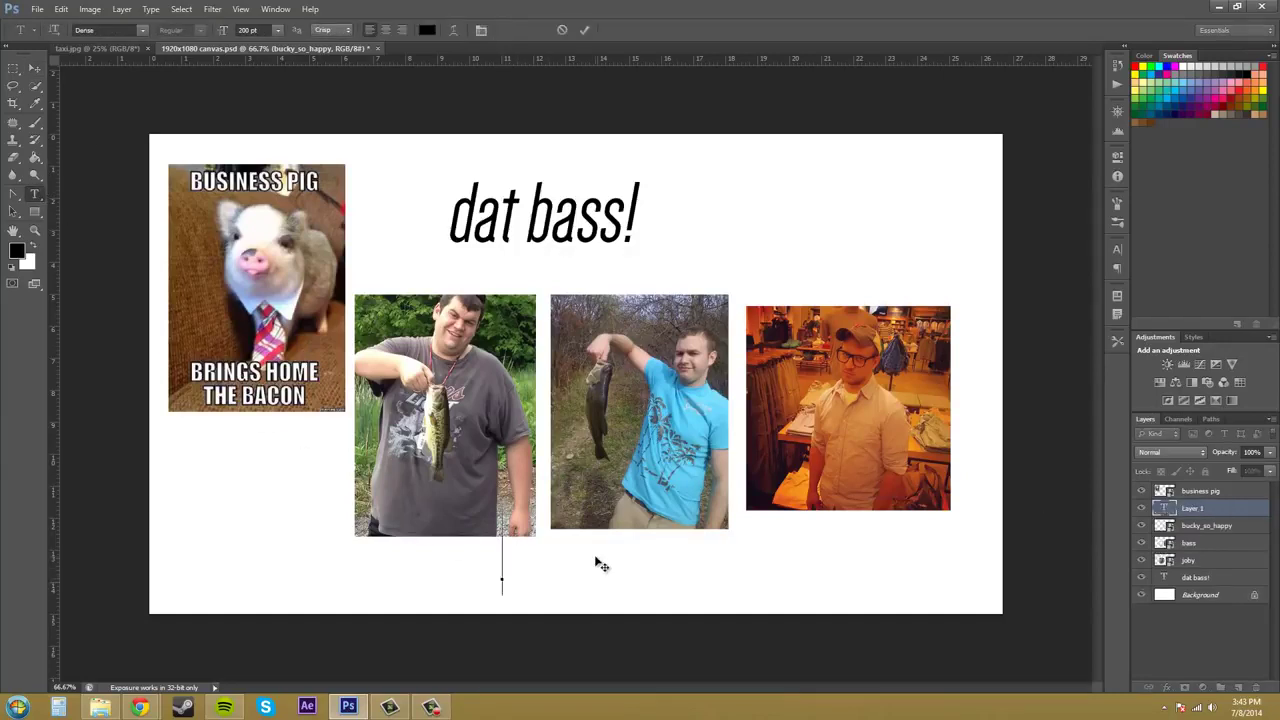
{"action": "type", "text": "Ctrl"}
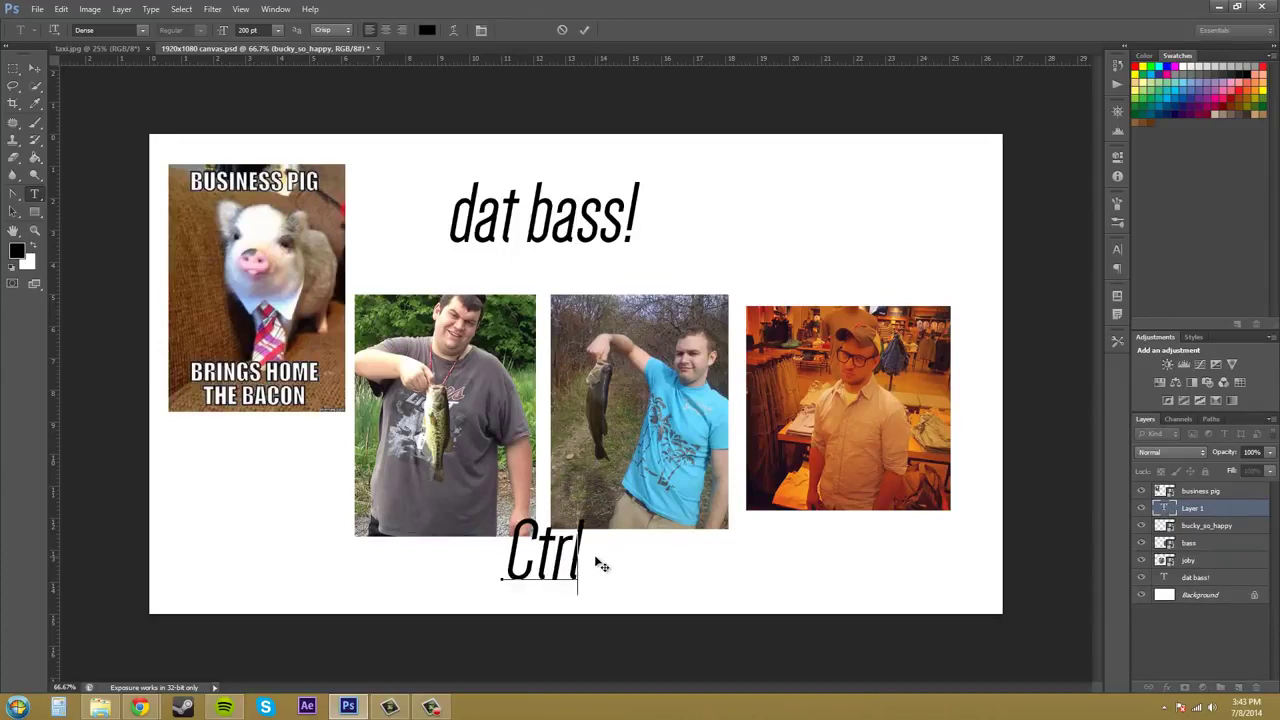
{"action": "type", "text": "("}
{"action": "key", "text": "BackSpace"}
{"action": "type", "text": "+ {["}
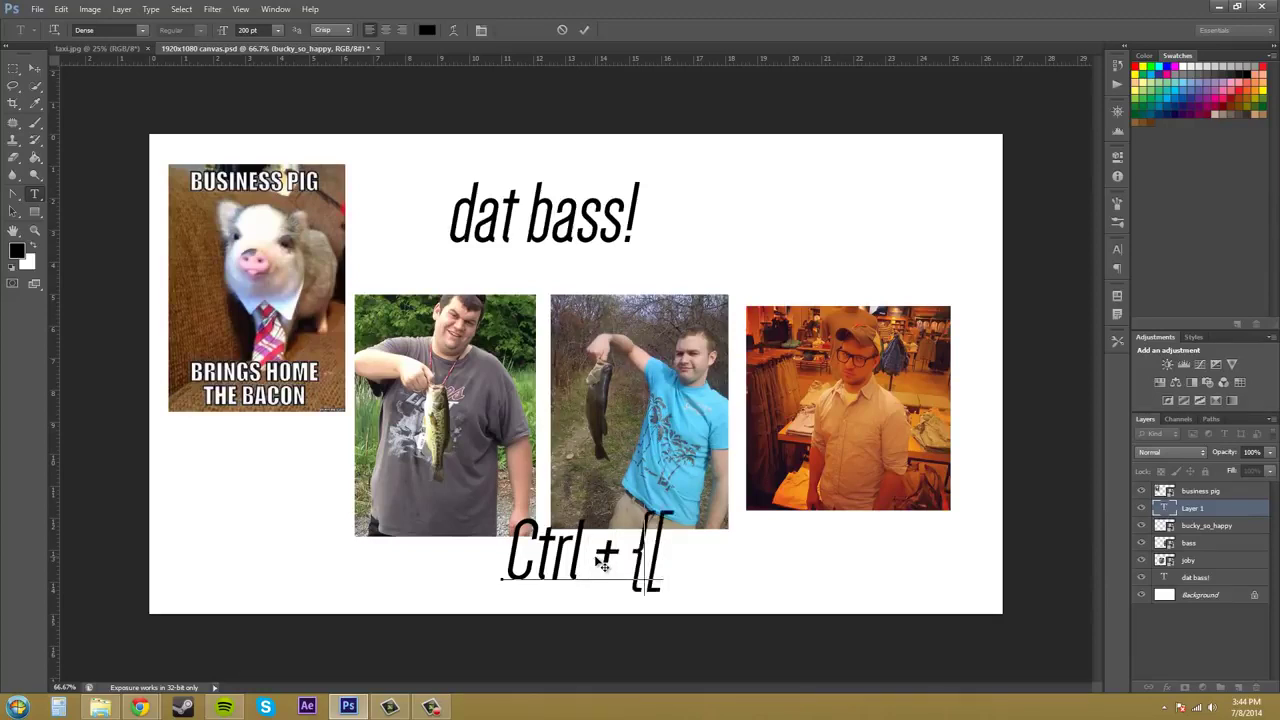
{"action": "key", "text": "BackSpace"}
{"action": "key", "text": "BackSpace"}
{"action": "key", "text": "BackSpace"}
{"action": "type", "text": "[ or"}
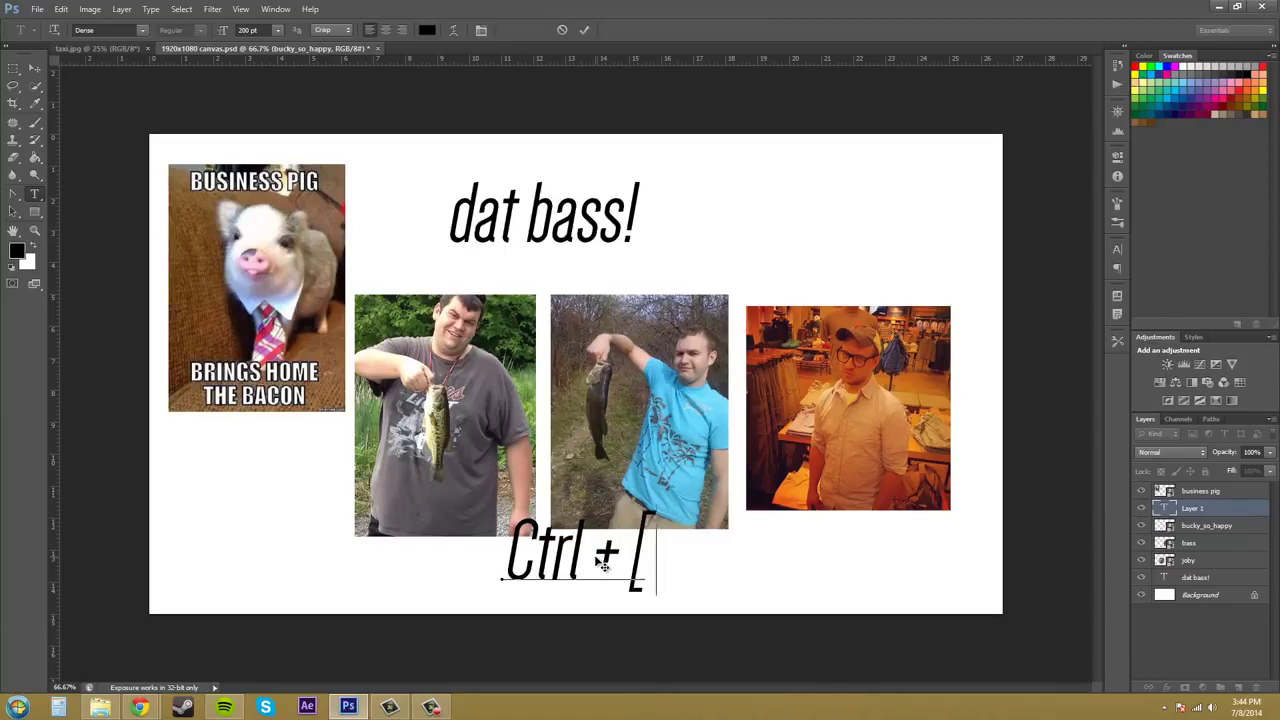
{"action": "type", "text": " ]"}
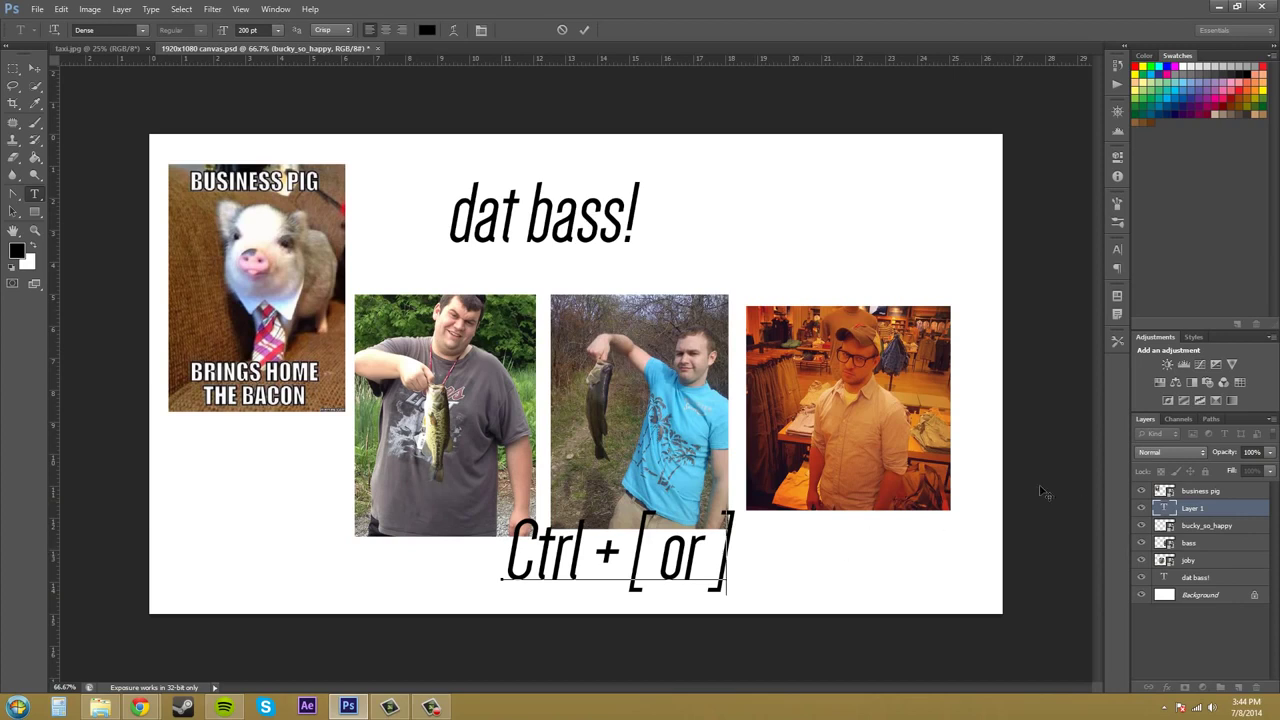
Step: Commit the "Ctrl + [ or ]" text and move it to the right of the "dat bass!" heading
{"action": "left_click", "coordinate": [24, 66]}
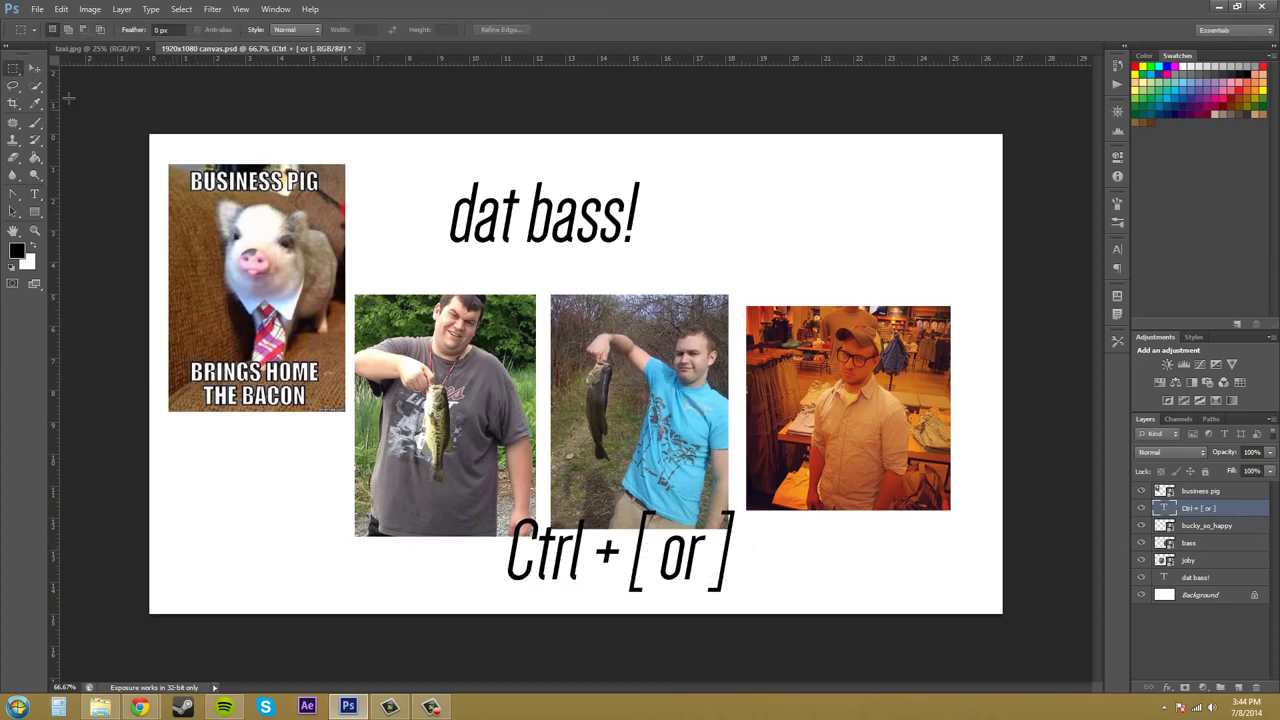
{"action": "left_click", "coordinate": [13, 67]}
{"action": "left_click_drag", "start_coordinate": [576, 551], "coordinate": [810, 158]}
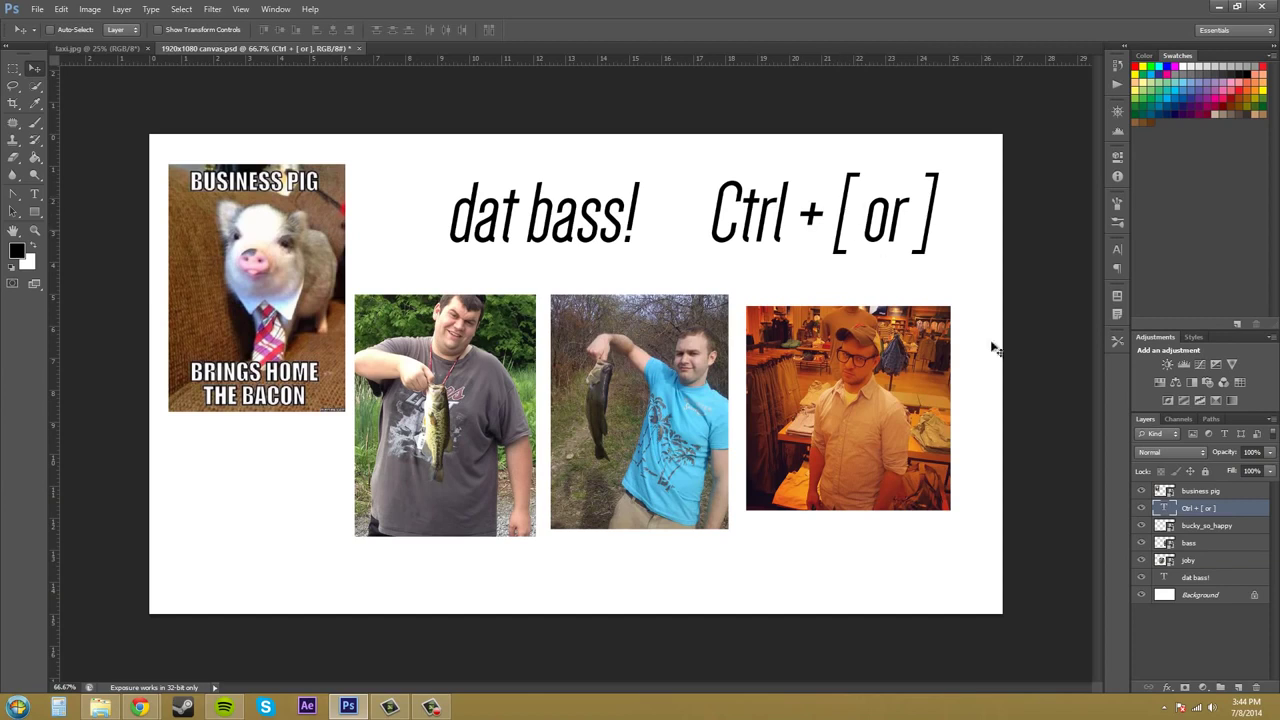
Step: Select the "Ctrl + [ or ]" text layer and lower it three levels in the stack, to just below joby
{"action": "left_click", "coordinate": [1212, 524]}
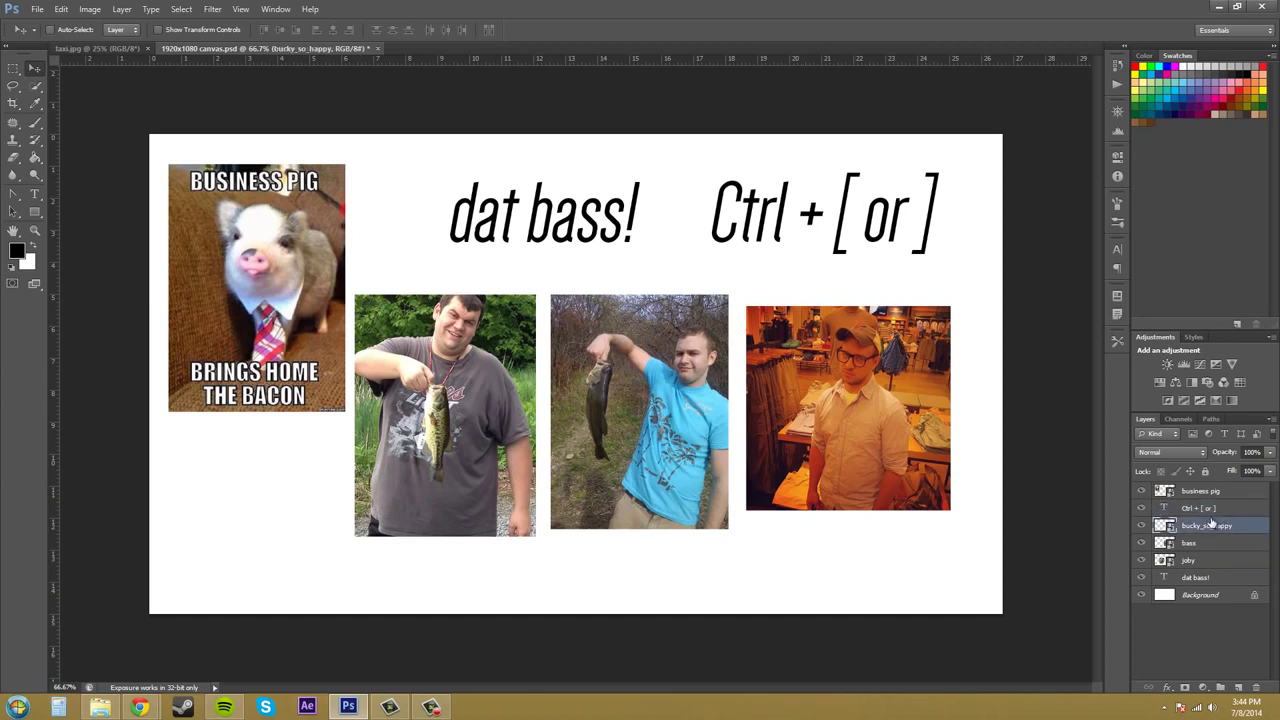
{"action": "left_click", "coordinate": [1213, 510]}
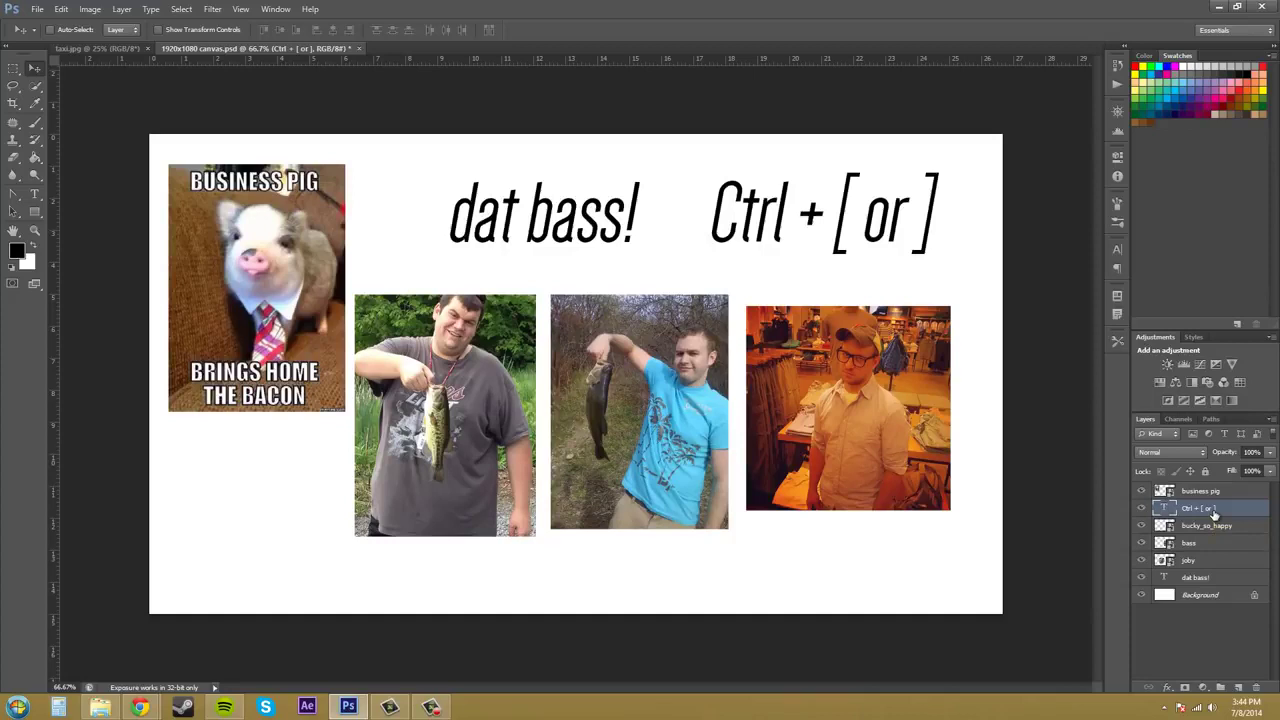
{"action": "key", "text": "ctrl+bracketleft"}
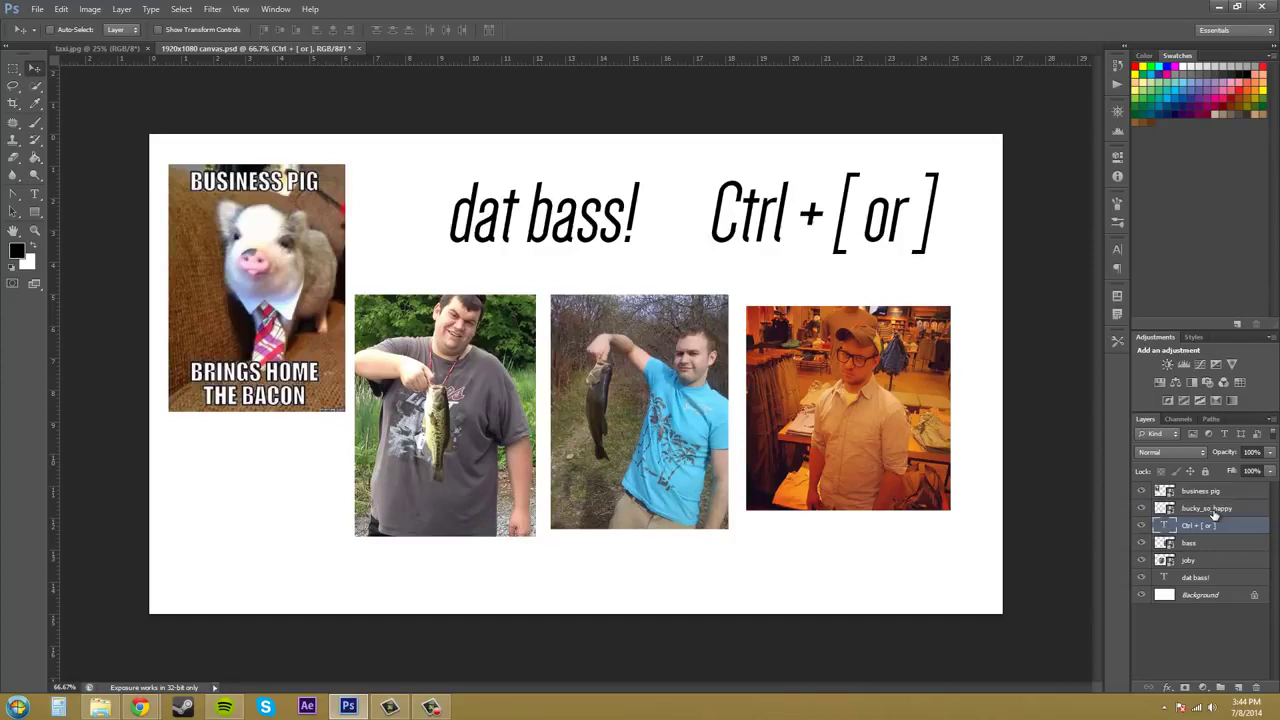
{"action": "key", "text": "ctrl+bracketleft"}
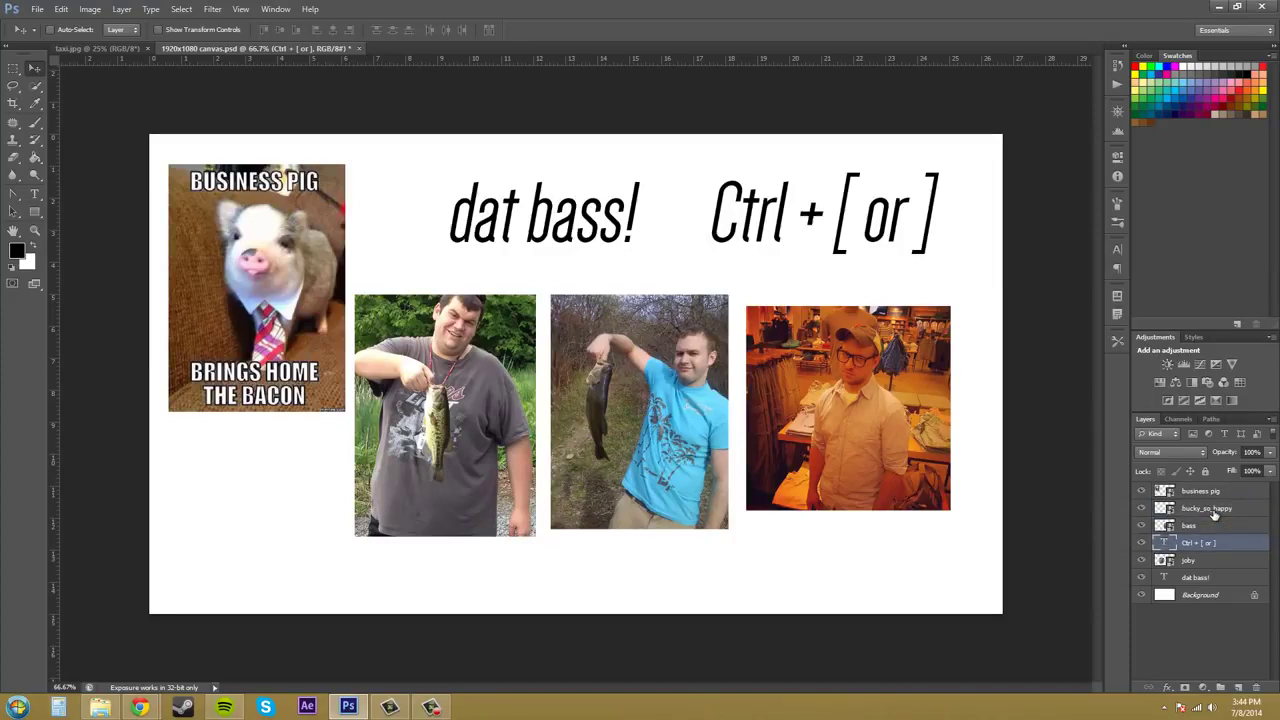
{"action": "key", "text": "ctrl+bracketleft"}
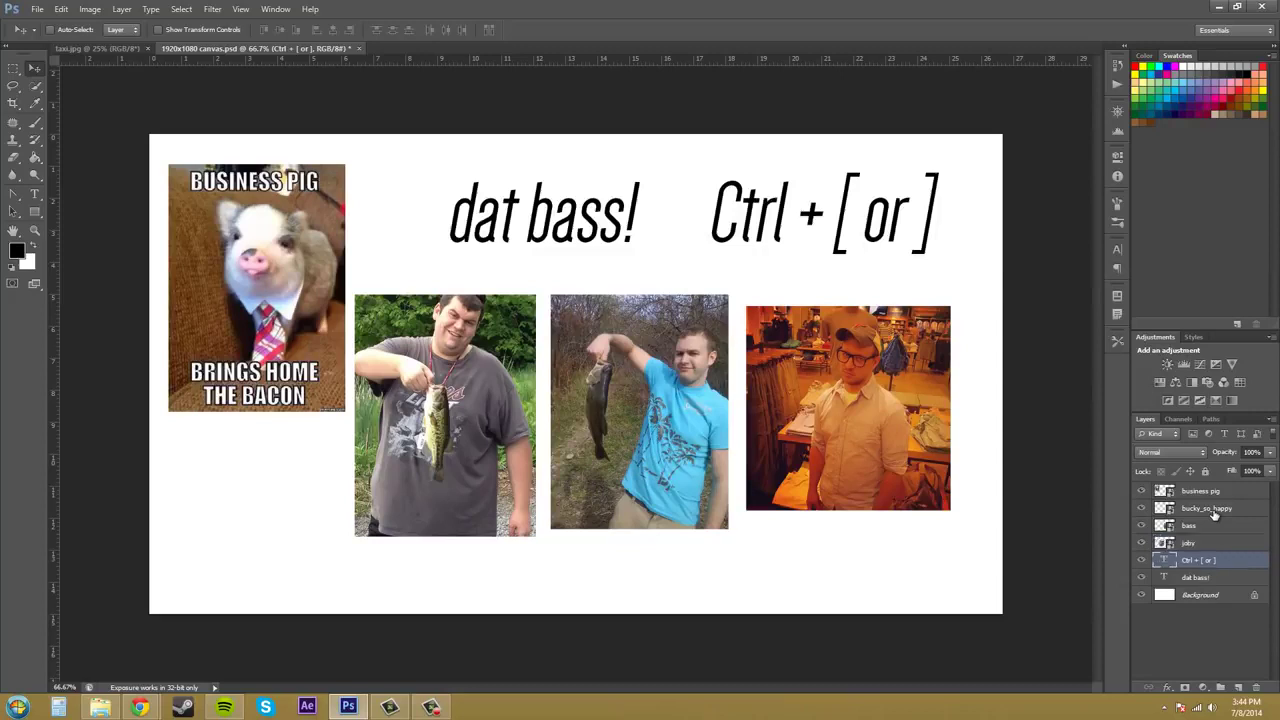
Step: Raise the "Ctrl + [ or ]" layer back above bucky_so_happy and lower it two levels, to between bass and joby
{"action": "key", "text": "ctrl+bracketright"}
{"action": "key", "text": "ctrl+bracketright"}
{"action": "key", "text": "ctrl+bracketright"}
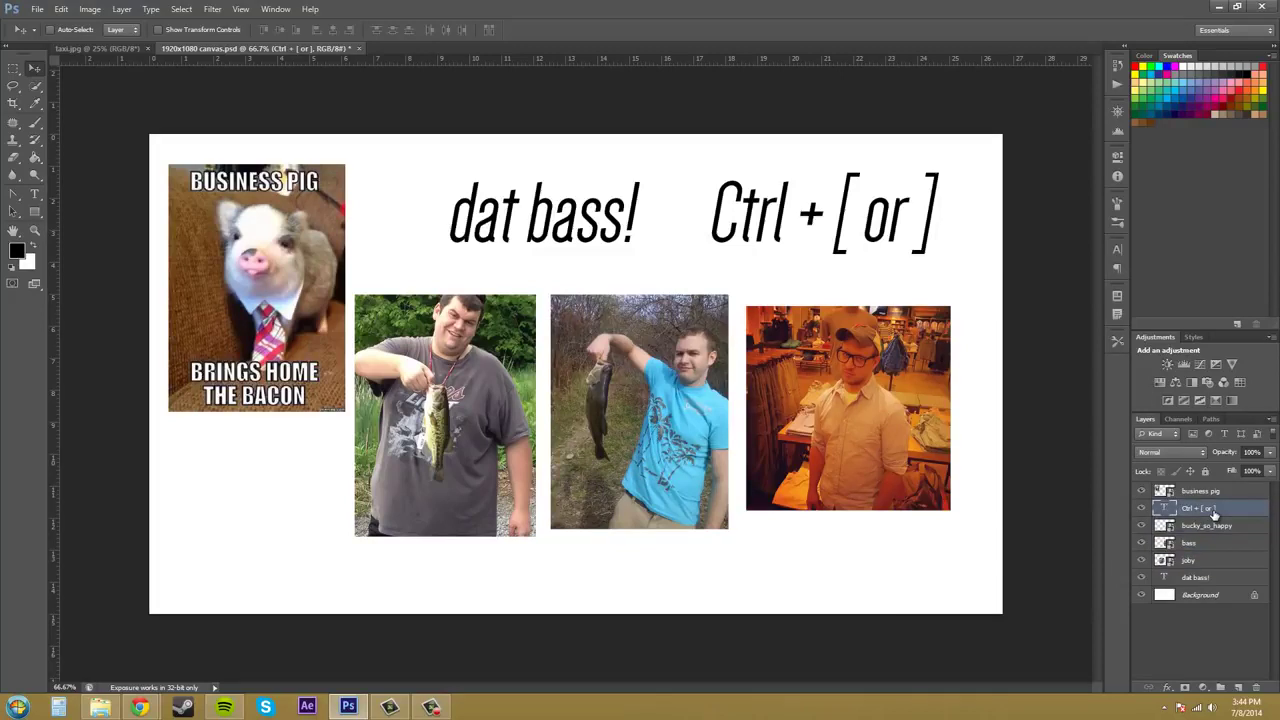
{"action": "key", "text": "ctrl+bracketleft"}
{"action": "key", "text": "ctrl+bracketleft"}
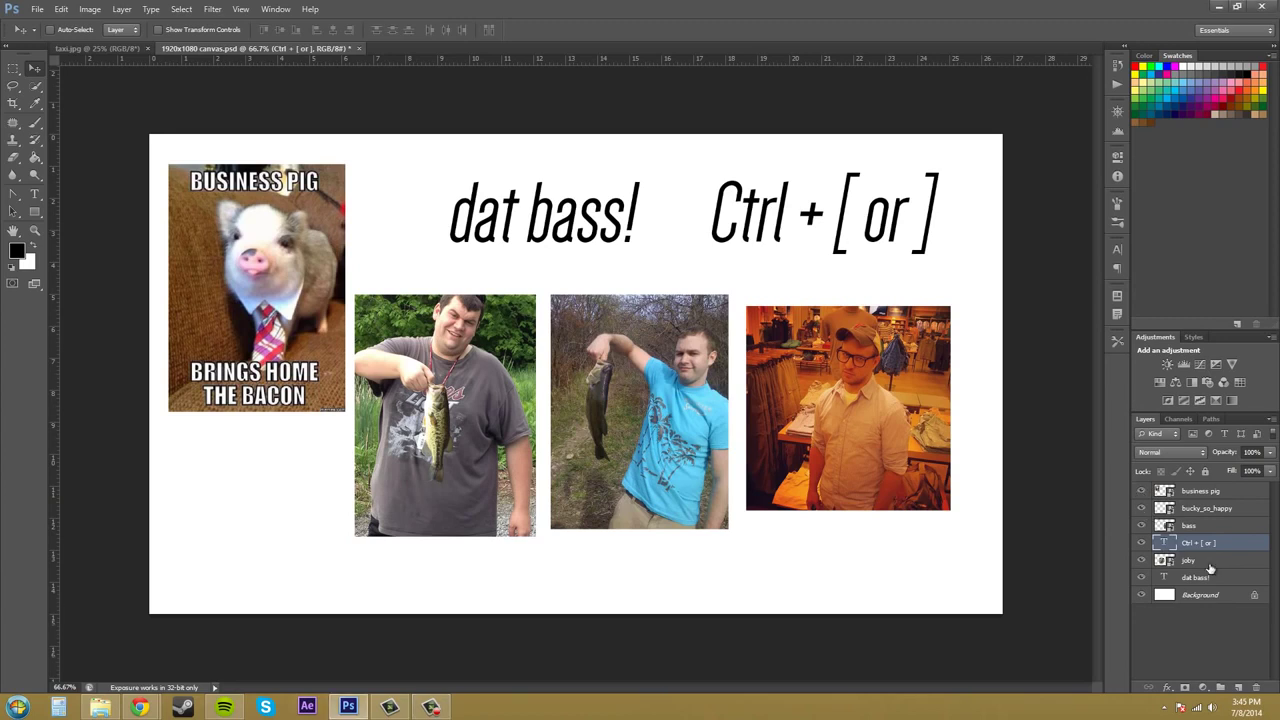
Step: Select the business pig layer, hide it, and show it again
{"action": "left_click", "coordinate": [1196, 497]}
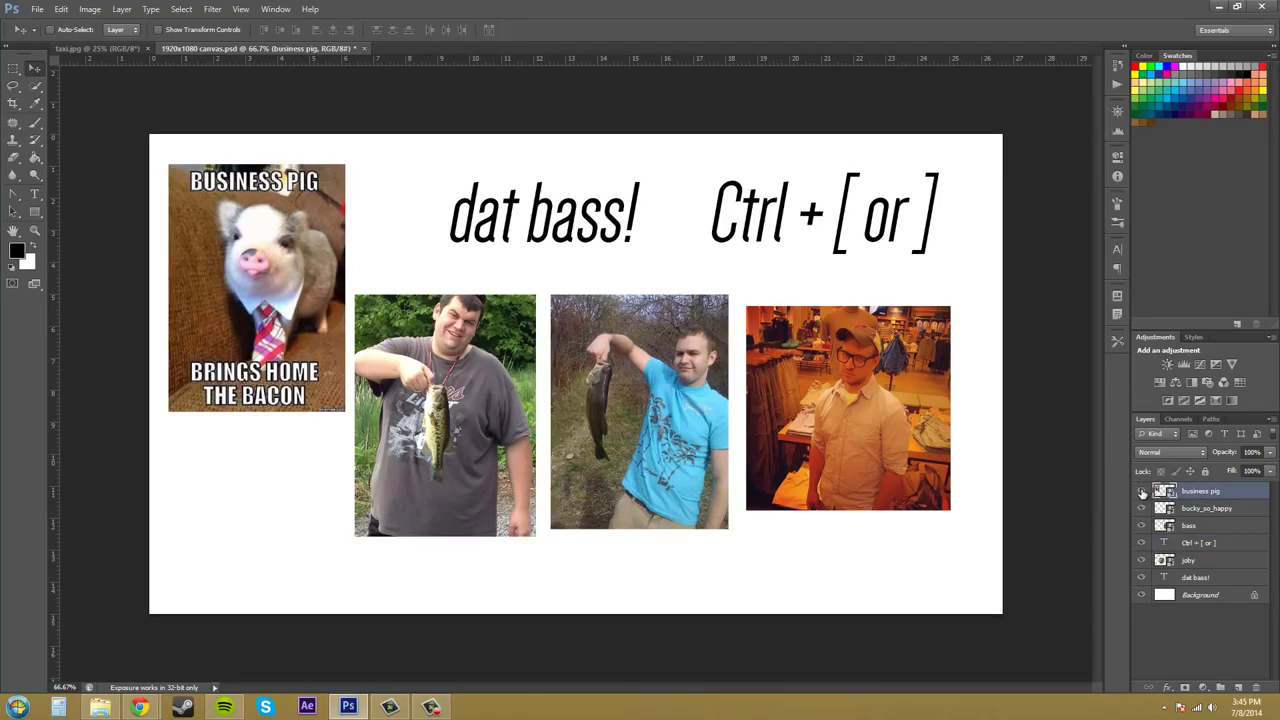
{"action": "left_click", "coordinate": [1141, 492]}
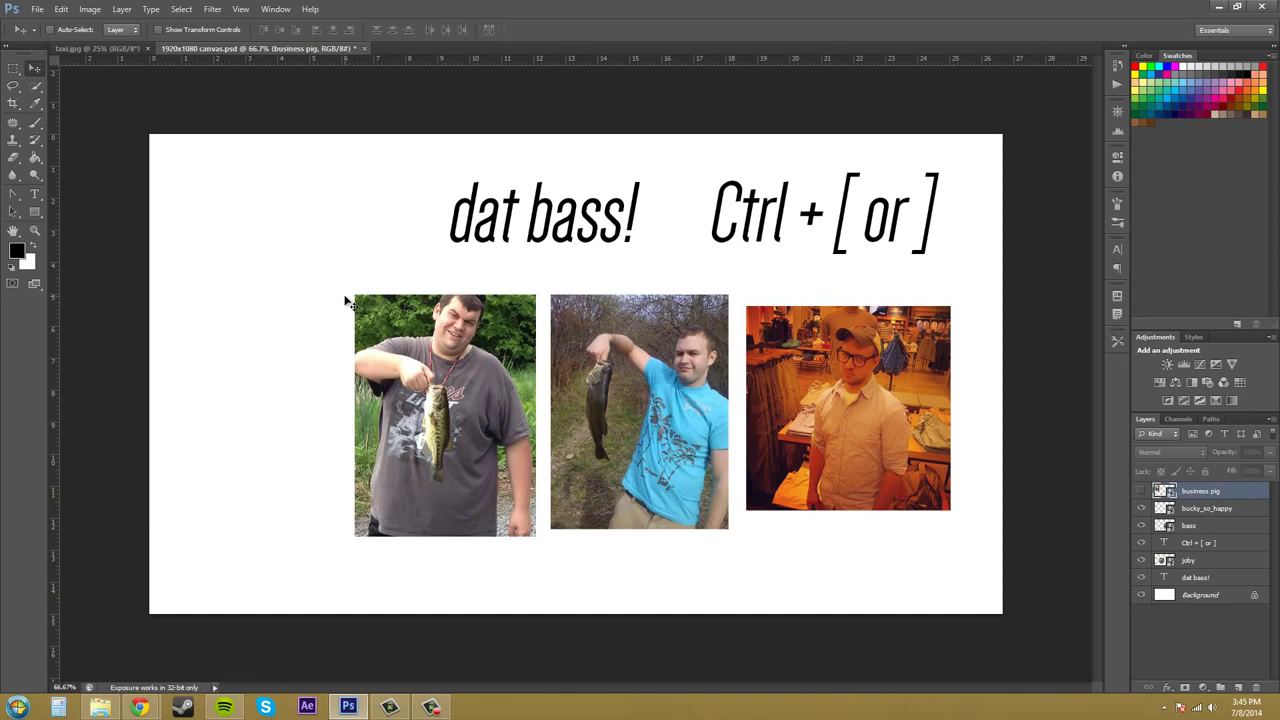
{"action": "left_click", "coordinate": [1141, 492]}
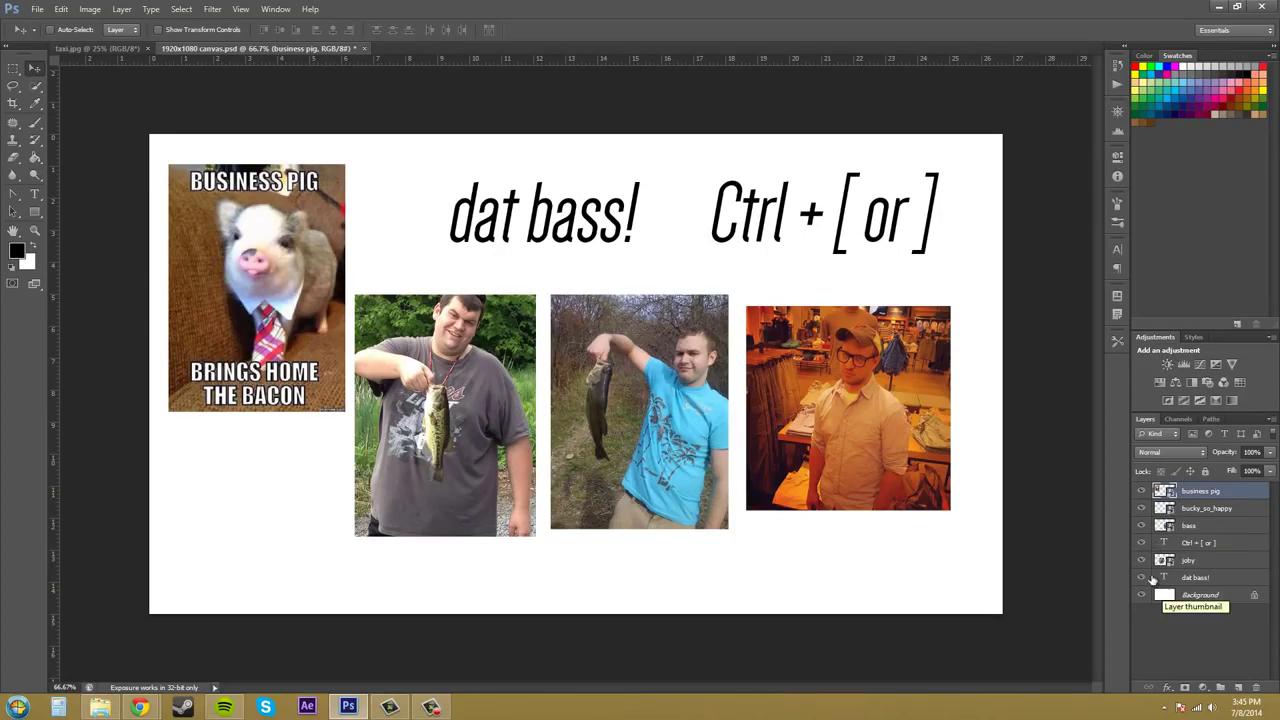
Step: Isolate the bass layer by hiding all other layers at once, and restore the visibility of all layers
{"action": "left_click", "coordinate": [1141, 525], "text": "alt"}
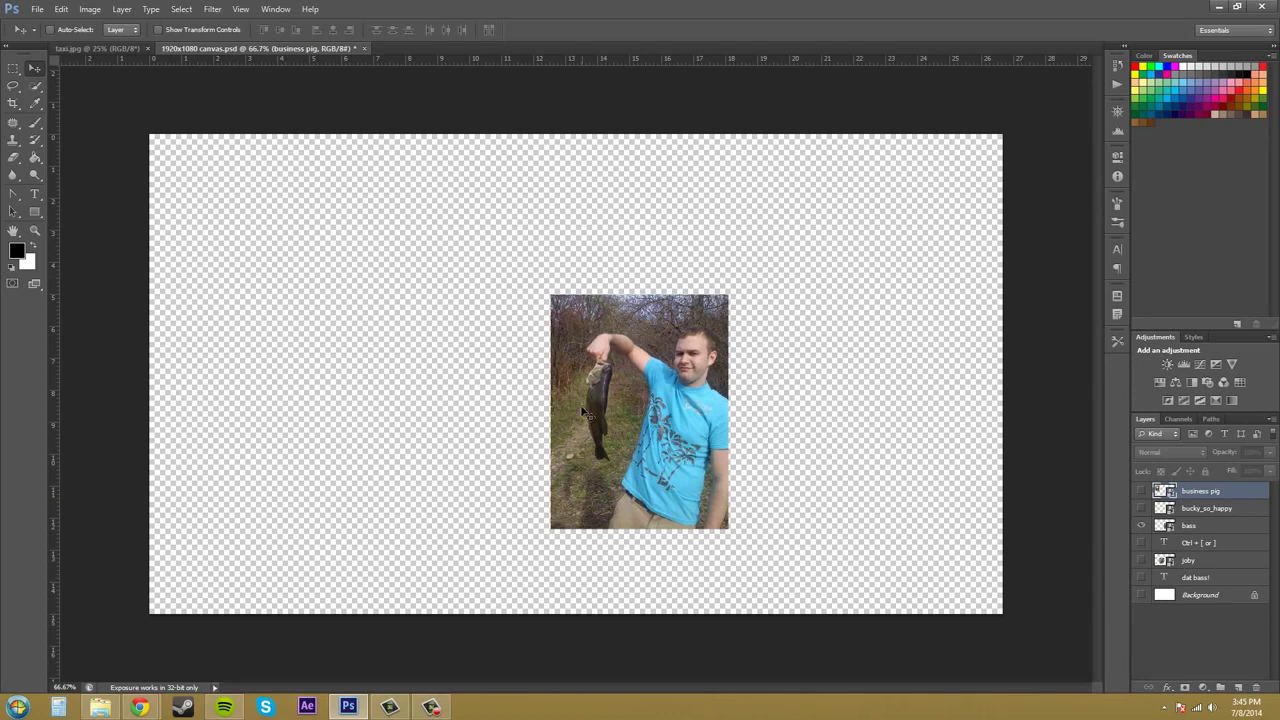
{"action": "left_click", "coordinate": [1141, 527], "text": "alt"}
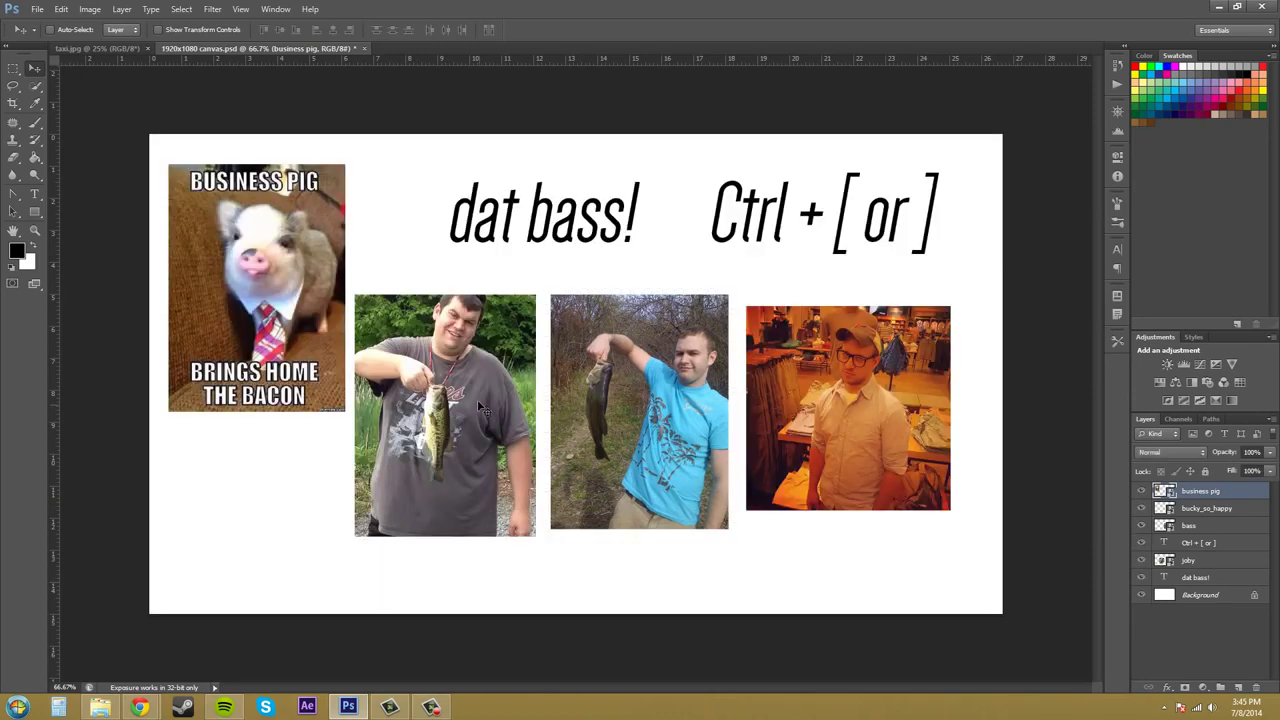